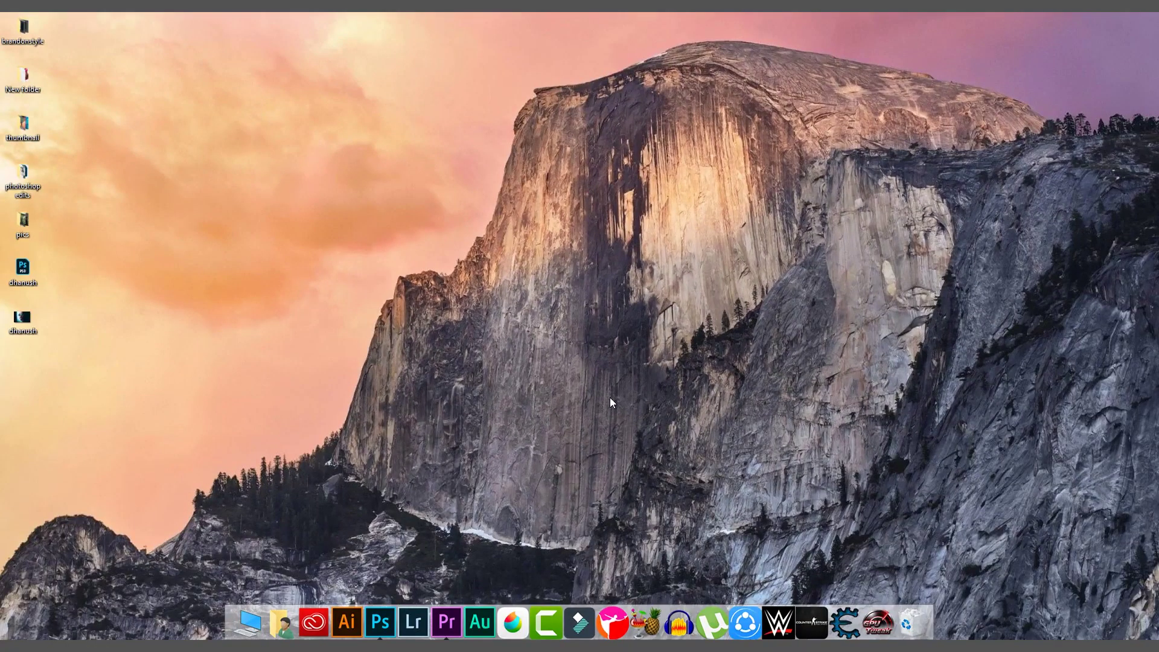
Step: Launch Adobe Photoshop CC 2018 from its taskbar icon
click(377, 620)
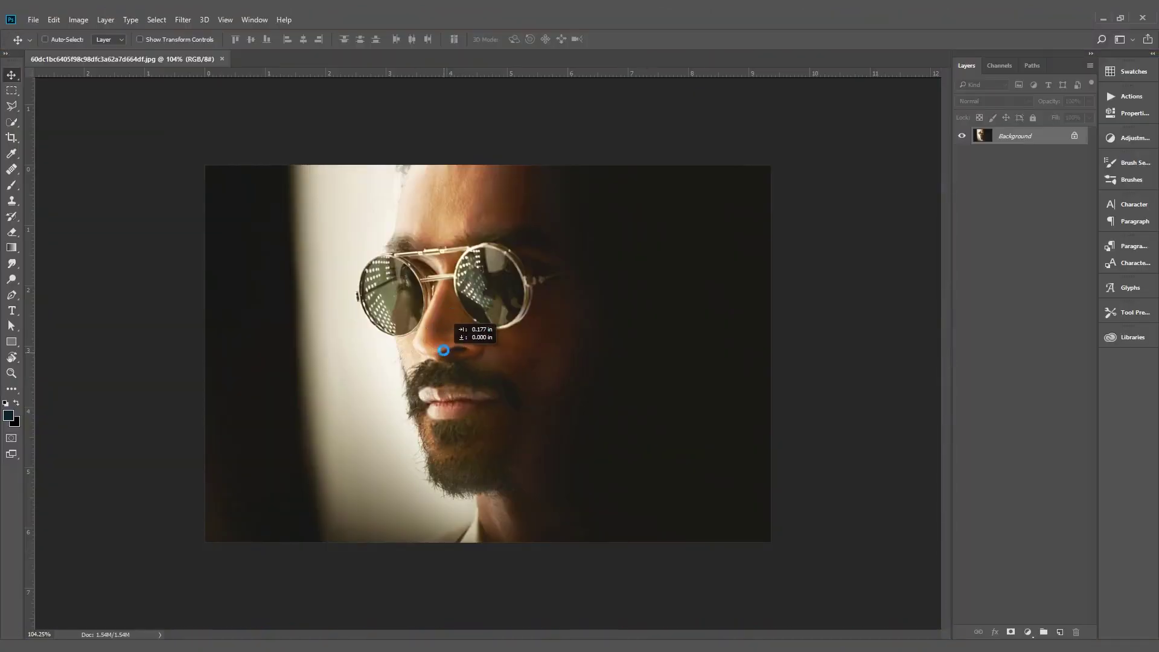
Step: Dismiss the background-layer warning and open Filter > Camera Raw Filter on the portrait
click(467, 328)
key(Escape)
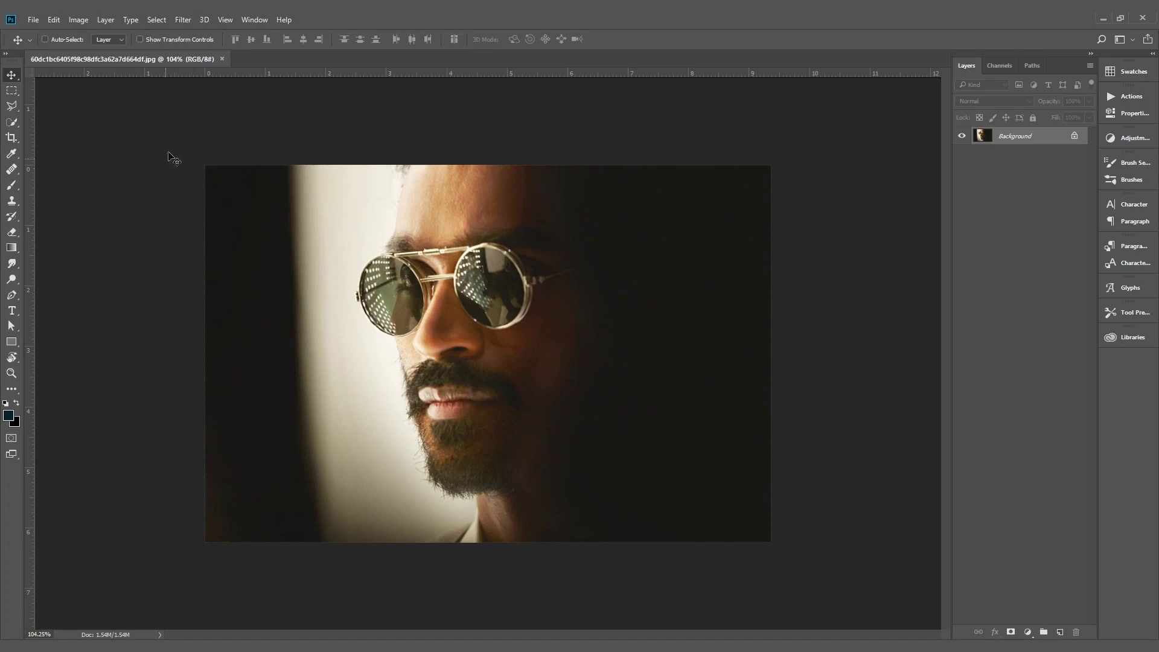
click(184, 21)
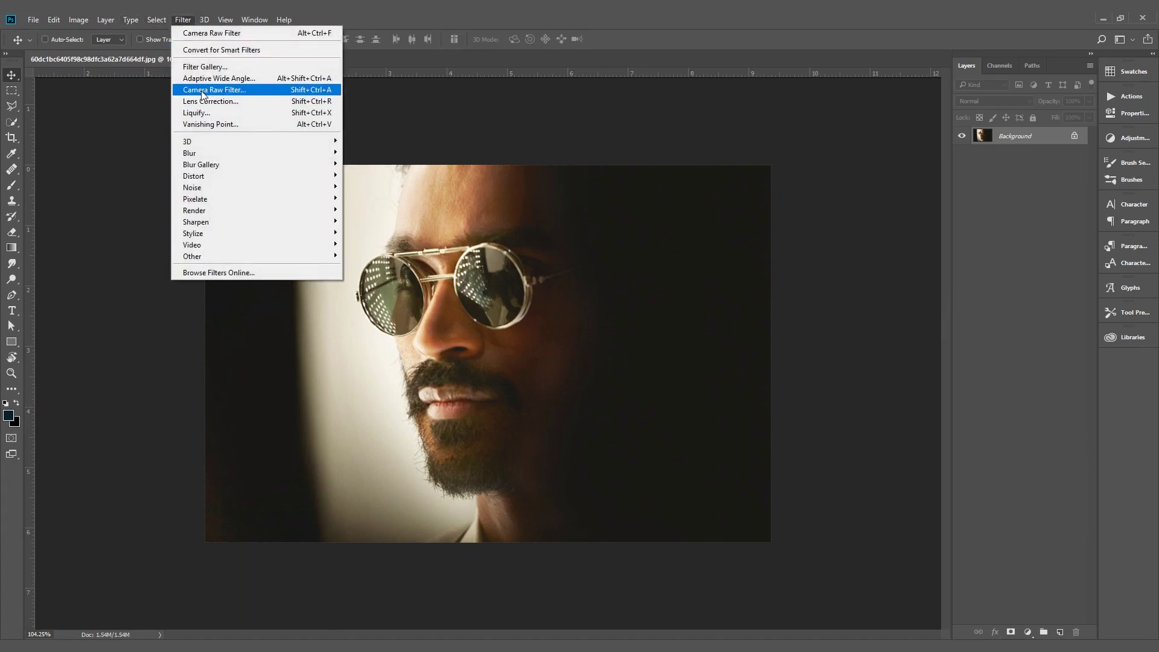
click(209, 92)
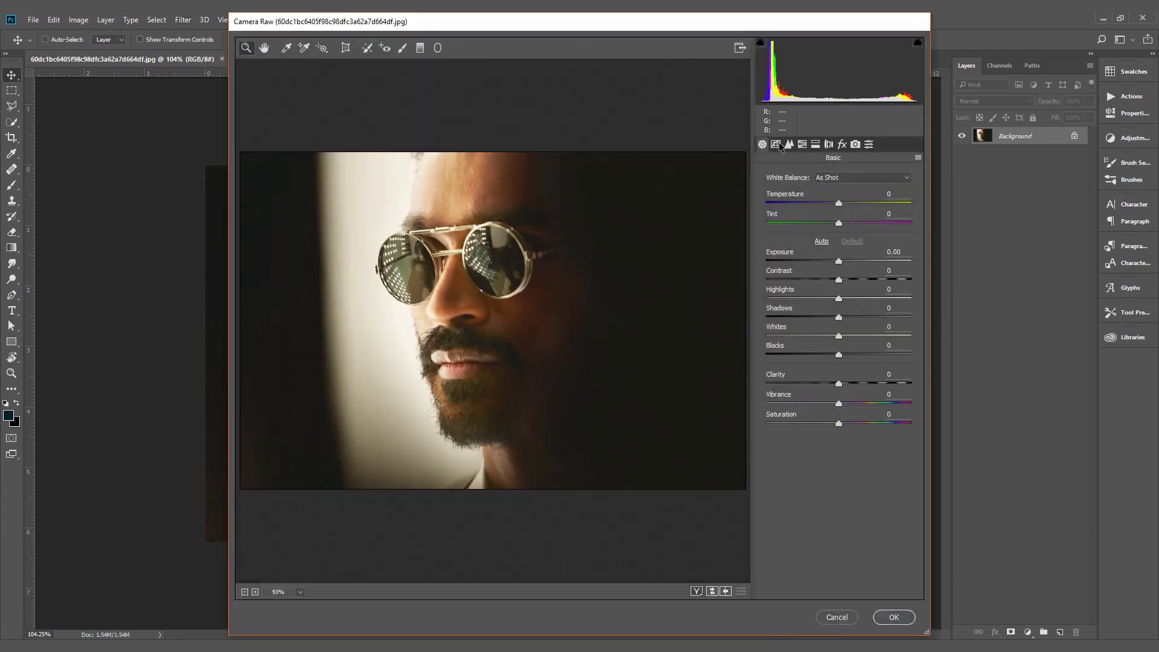
Step: In the Basic panel, set Temperature -38, Tint +13 and Exposure +0.40
click(776, 143)
click(814, 143)
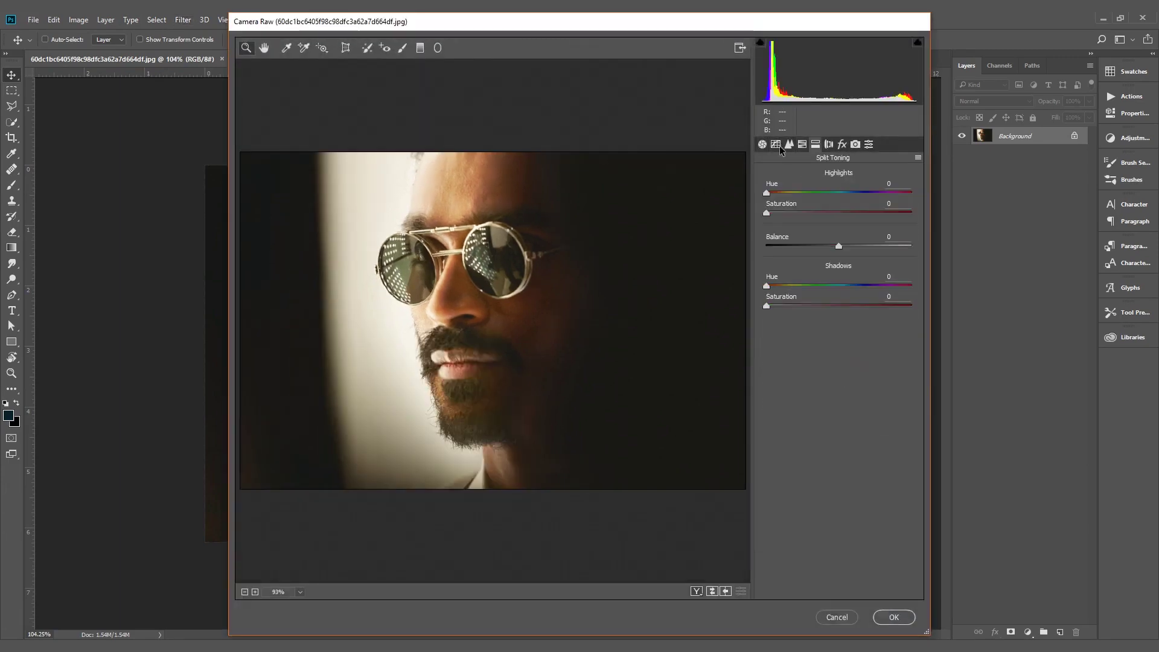
click(763, 144)
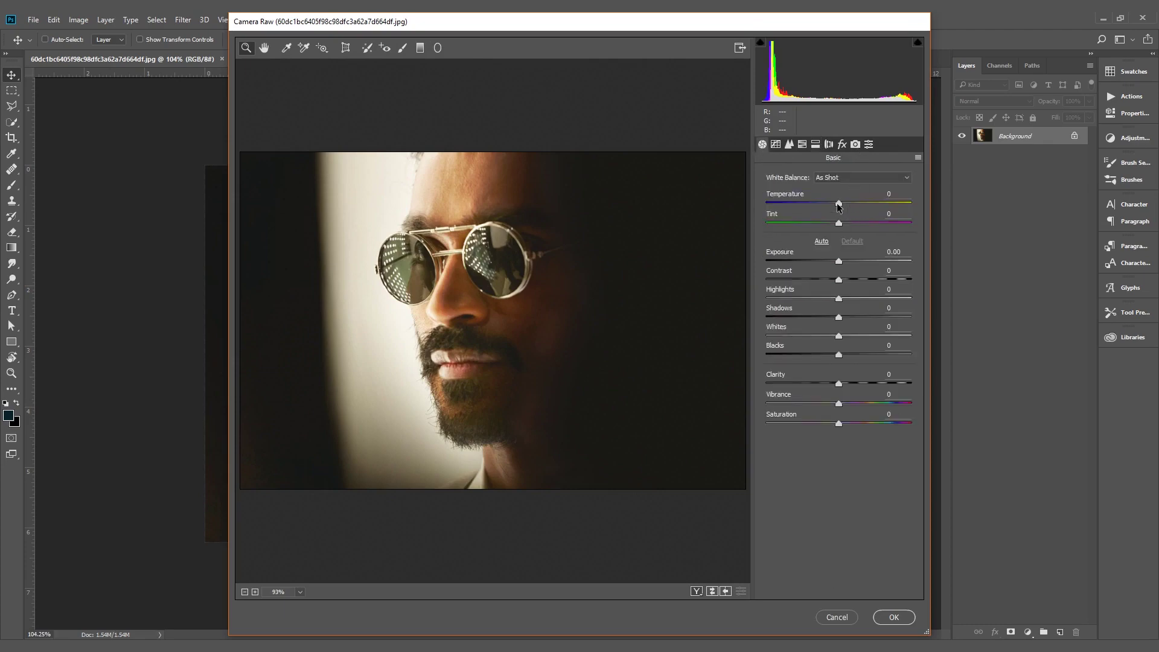
drag(838, 203, 812, 206)
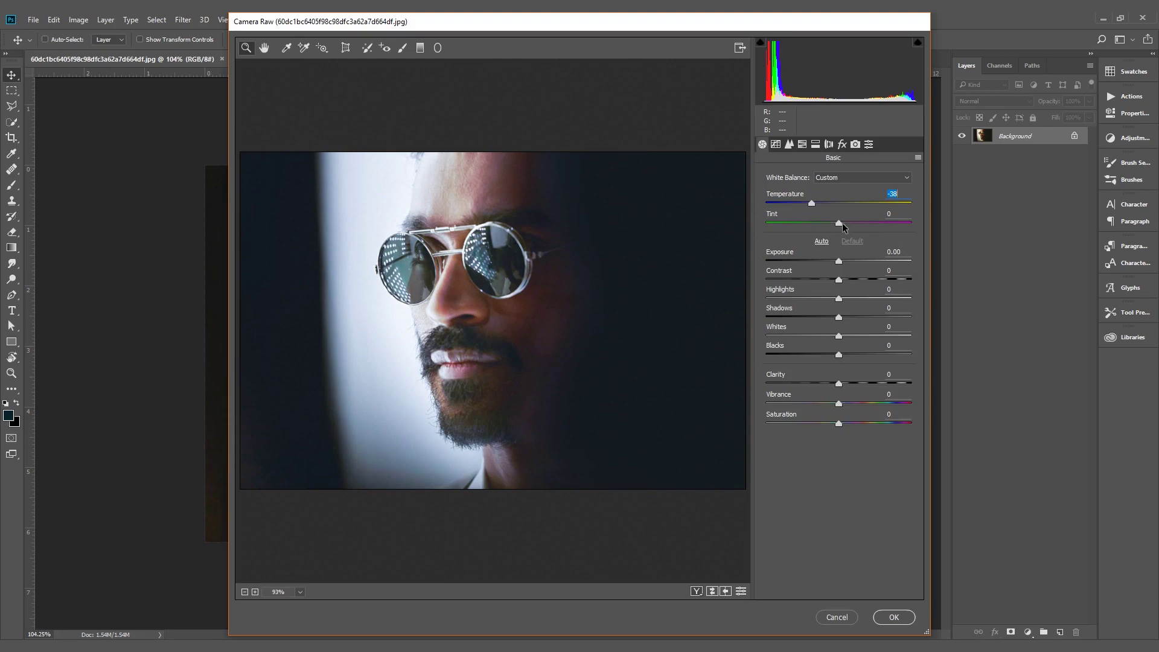
drag(838, 223, 848, 225)
drag(838, 263, 844, 262)
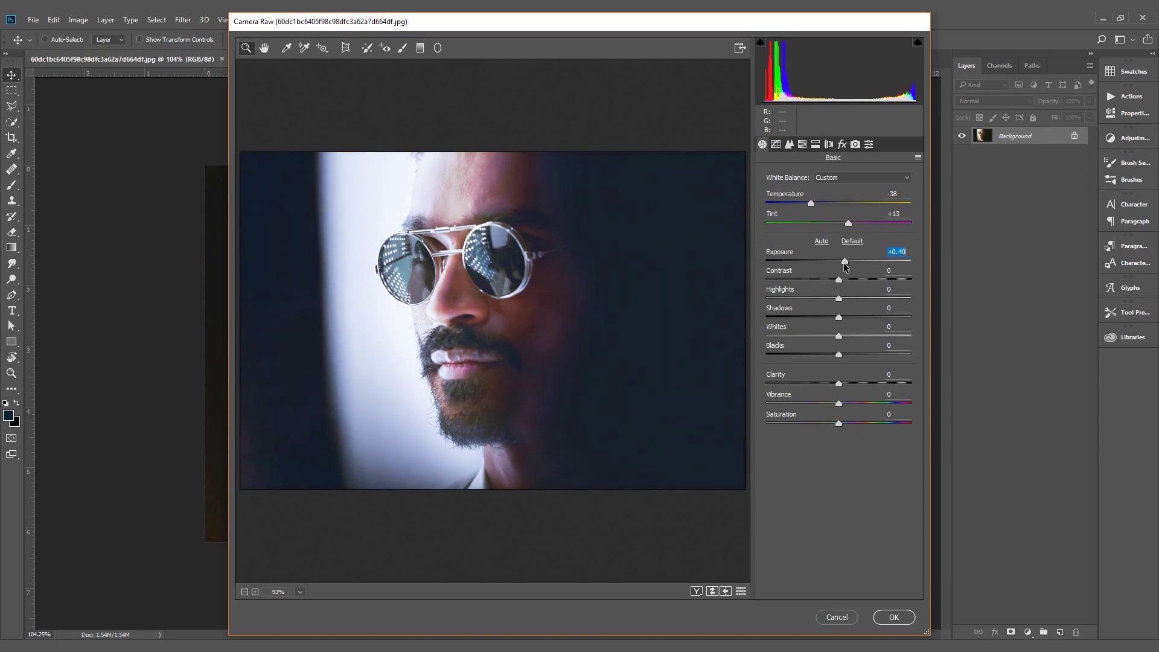
Step: Raise Contrast to +16 and Clarity to +22, and lower Shadows to -58
drag(839, 279, 853, 281)
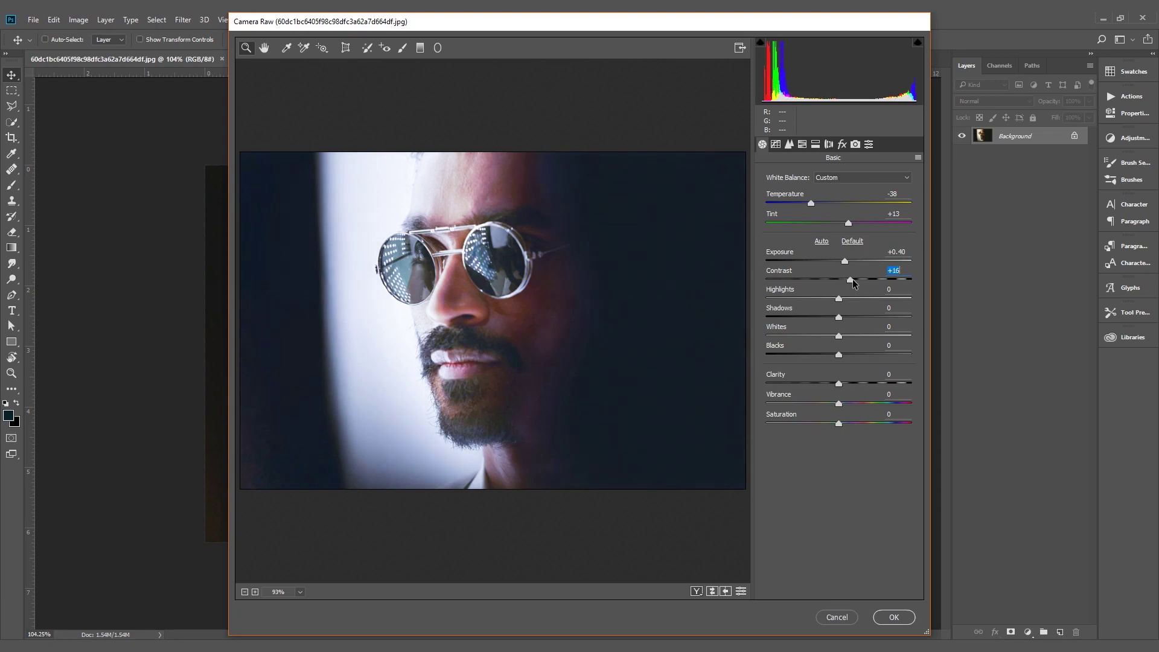
click(837, 317)
drag(837, 323, 795, 324)
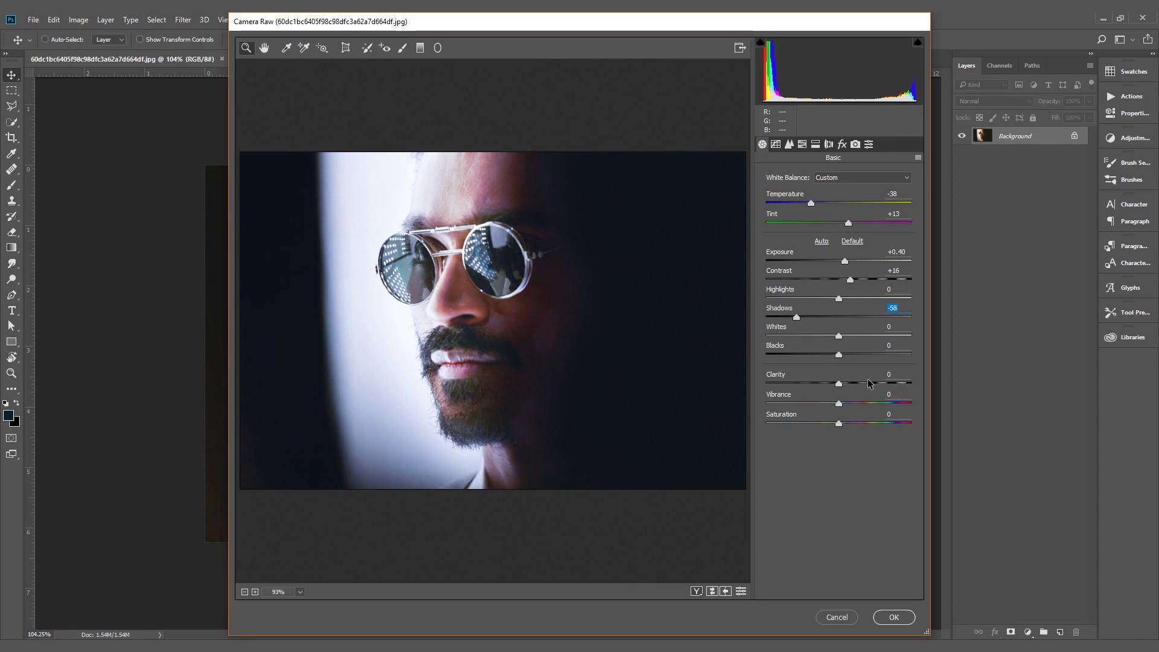
drag(839, 385, 853, 384)
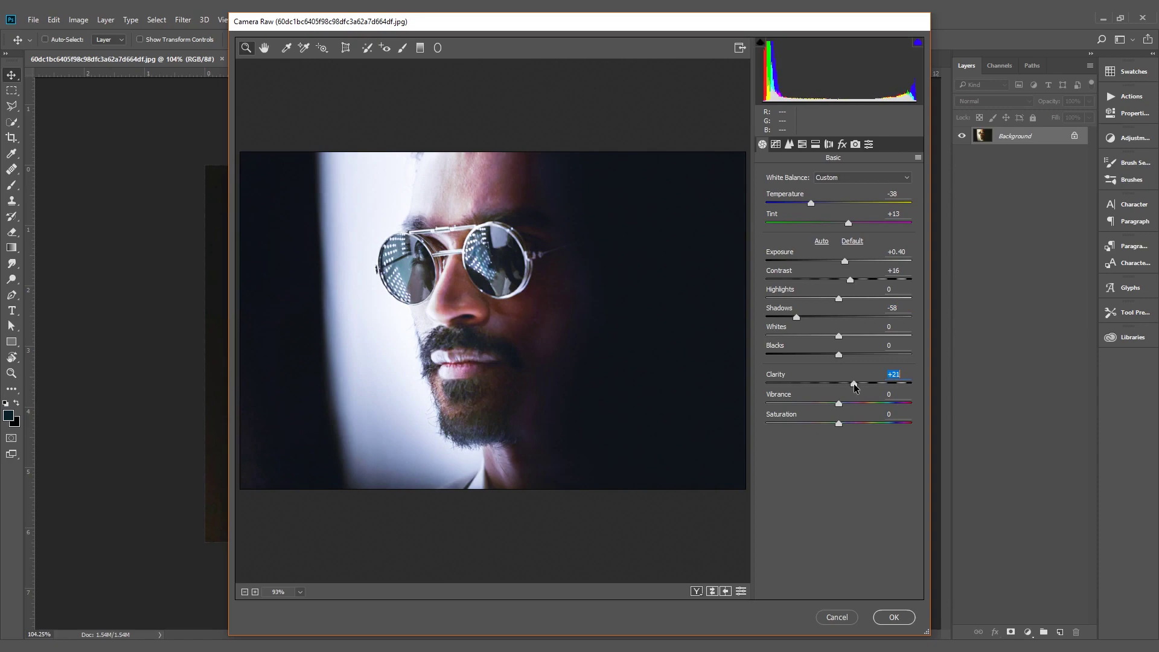
drag(855, 386, 856, 389)
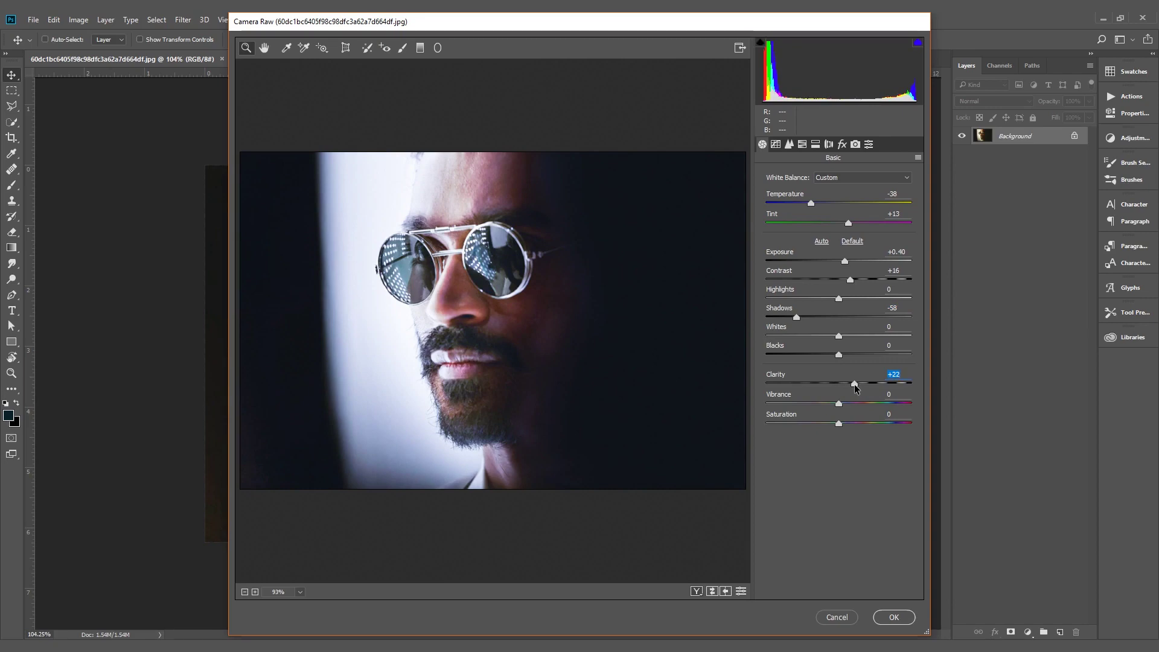
Step: Lift tone-curve Highlights to +12, set sharpening Amount to 25, then show HSL / Grayscale
click(775, 144)
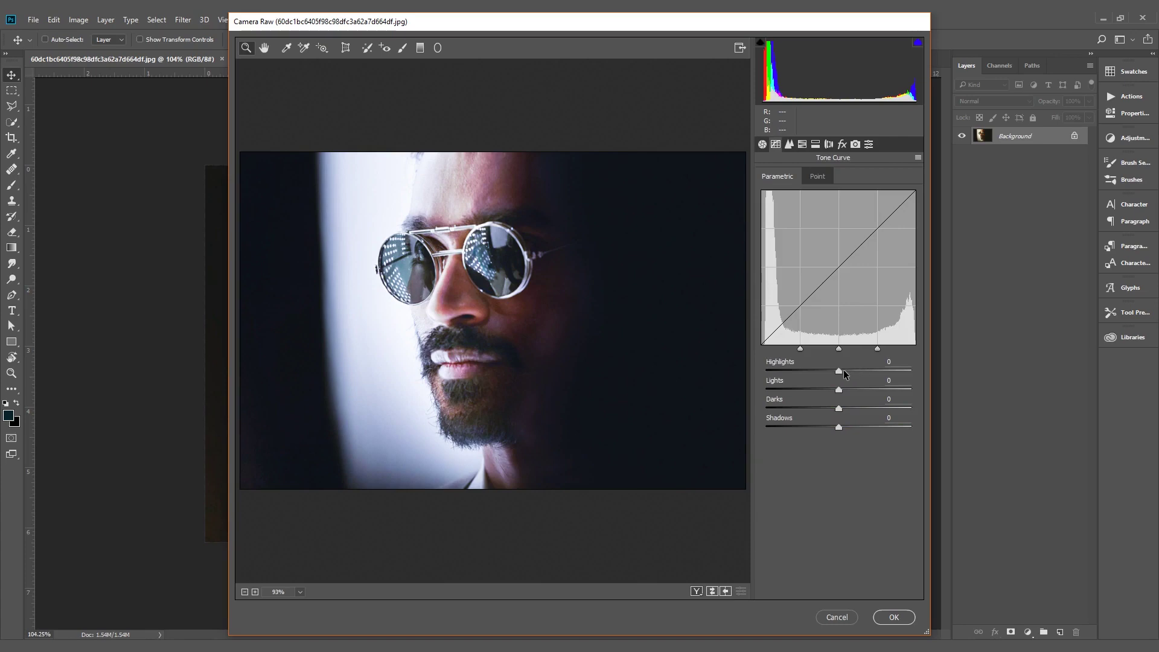
drag(838, 370, 847, 370)
click(788, 145)
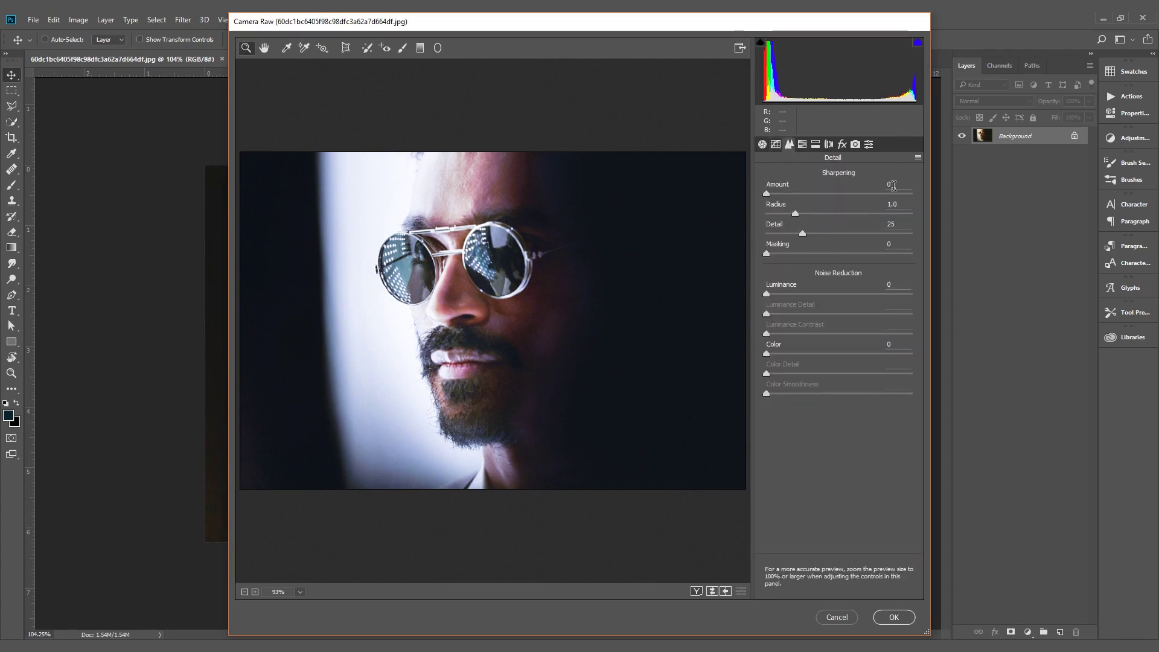
click(892, 185)
text(101)
key(Return)
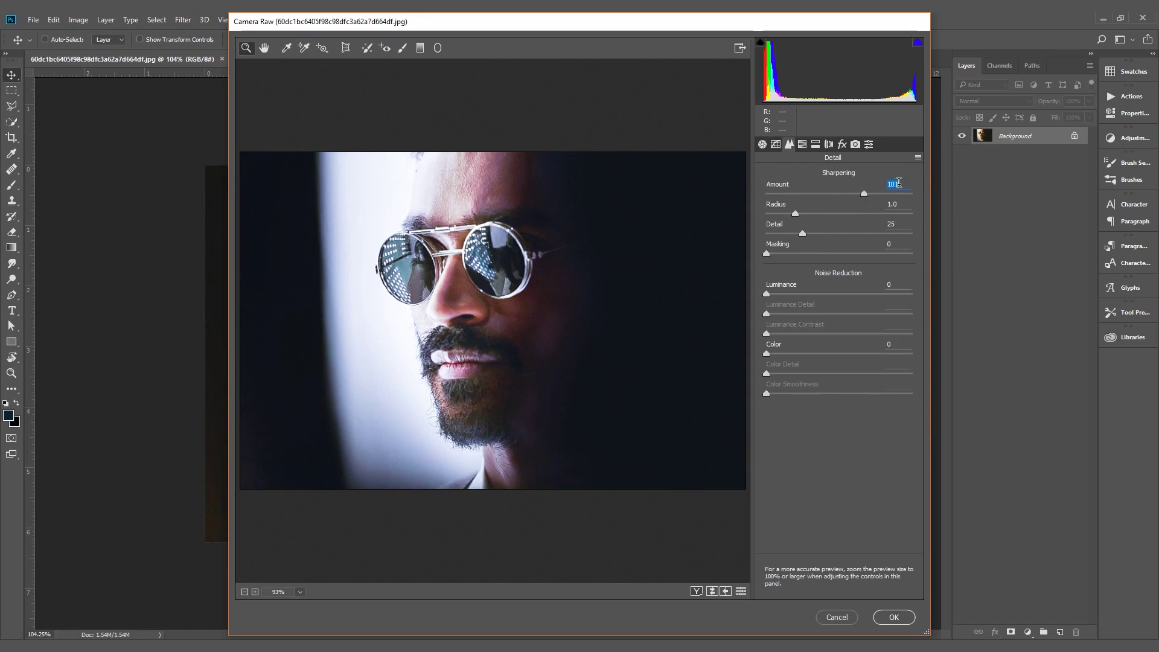
text(22)
key(Return)
text(25)
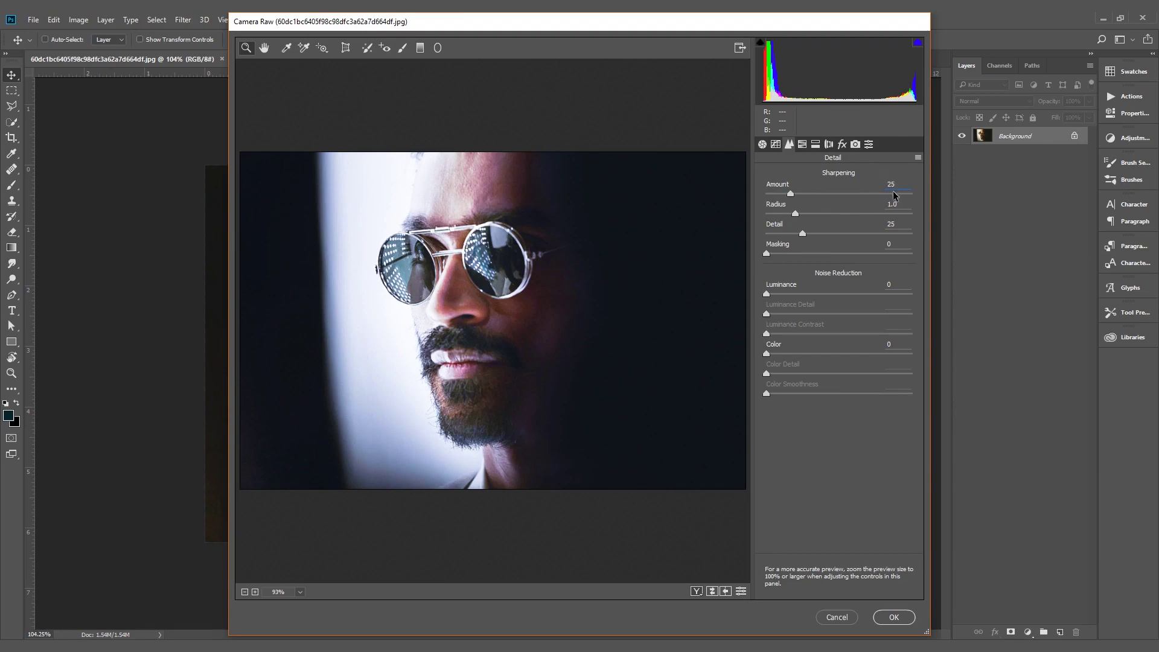
click(802, 144)
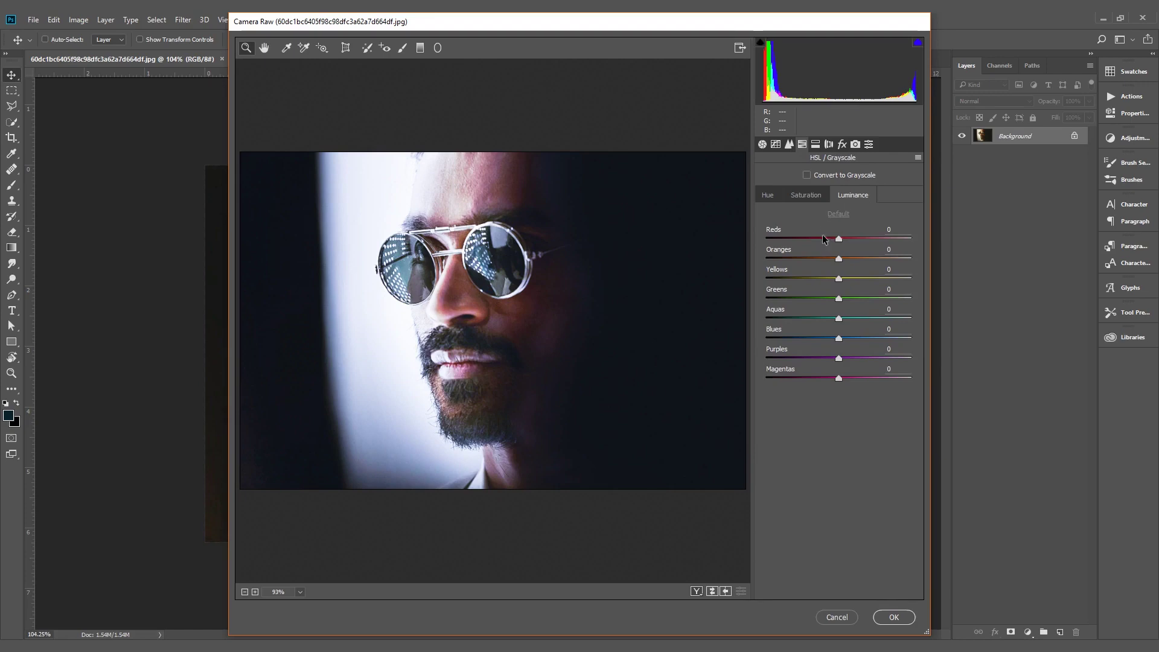
Step: Set HSL Hue to Reds -25, Oranges -74, Greens +59, Aquas -57, Blues -38
click(771, 199)
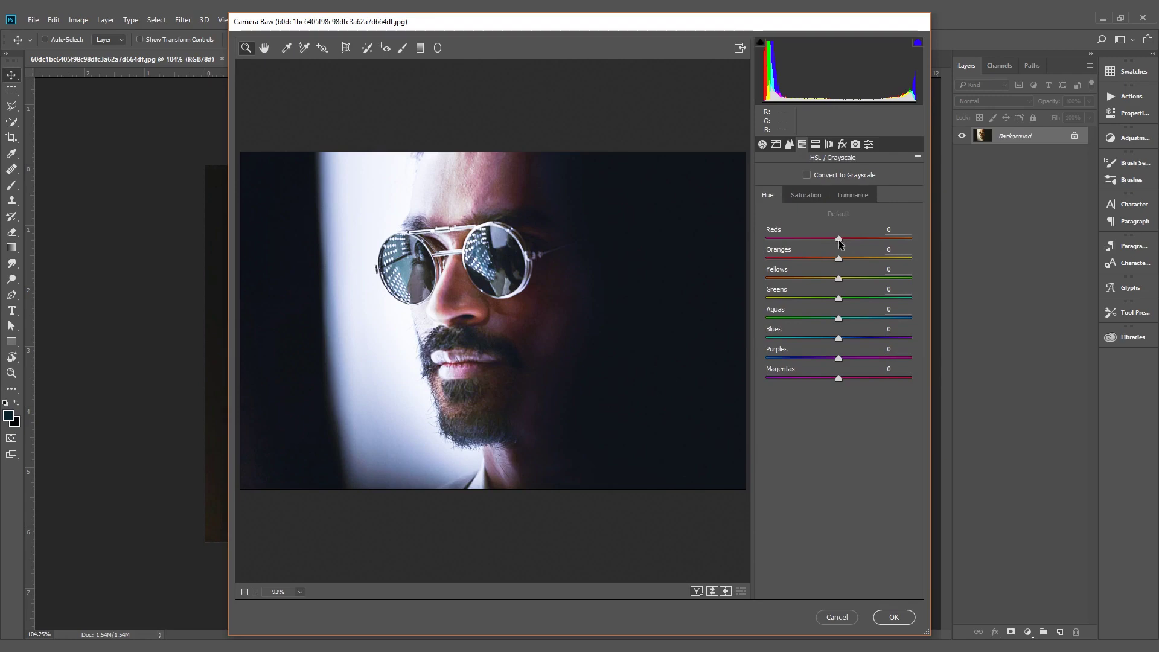
drag(838, 242, 791, 259)
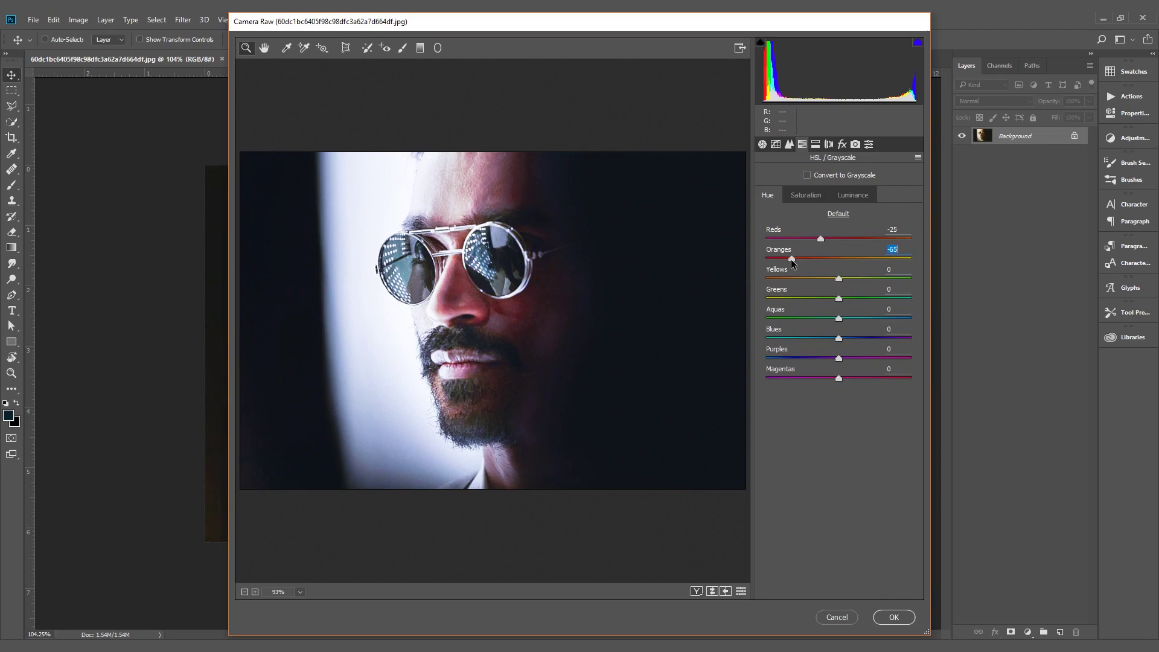
drag(787, 259, 786, 259)
drag(838, 298, 874, 297)
drag(838, 318, 832, 319)
drag(838, 338, 811, 338)
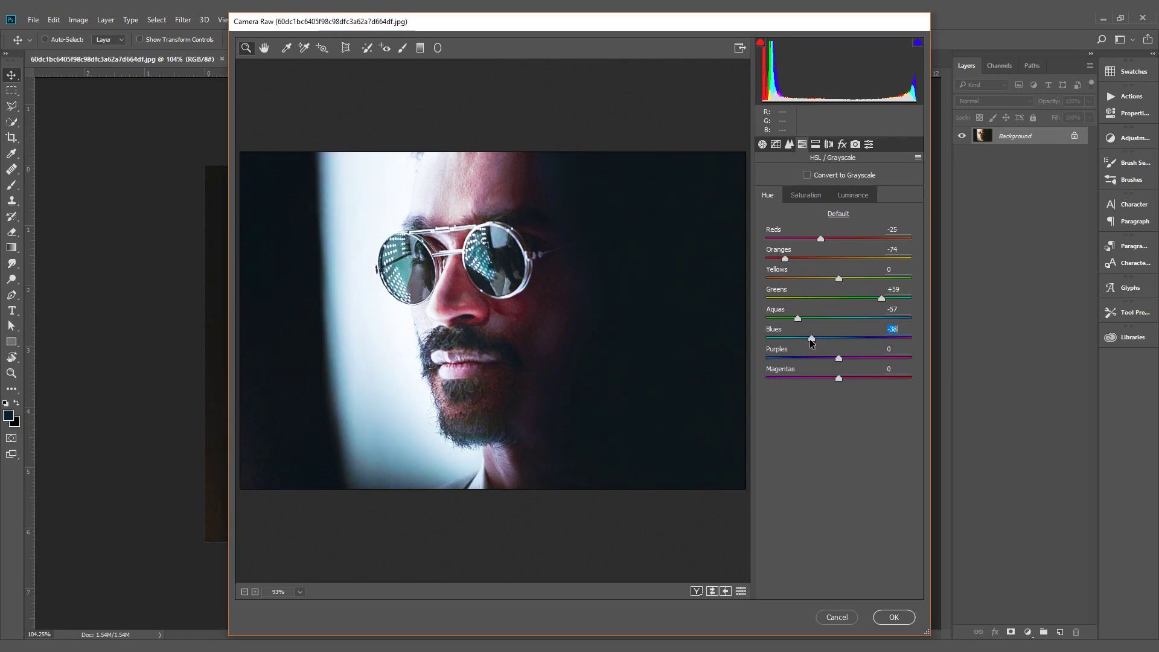
Step: Set HSL Saturation to Reds -3, Blues +58, Purples +20 and Magentas +10
click(808, 195)
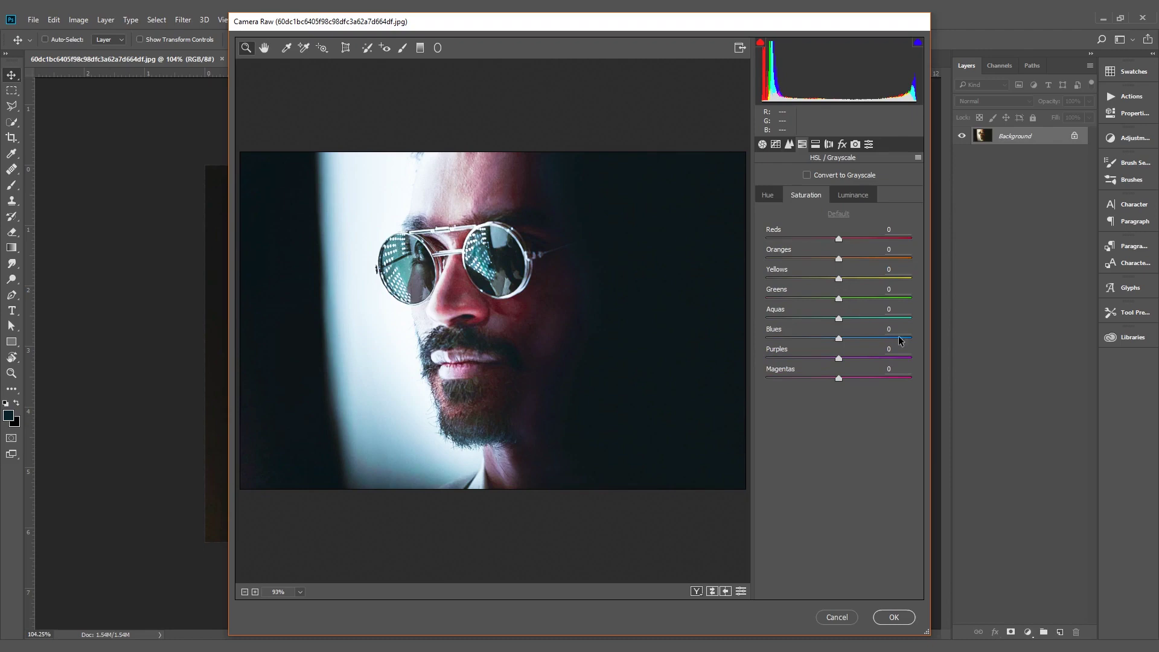
drag(838, 240, 836, 243)
drag(838, 338, 861, 339)
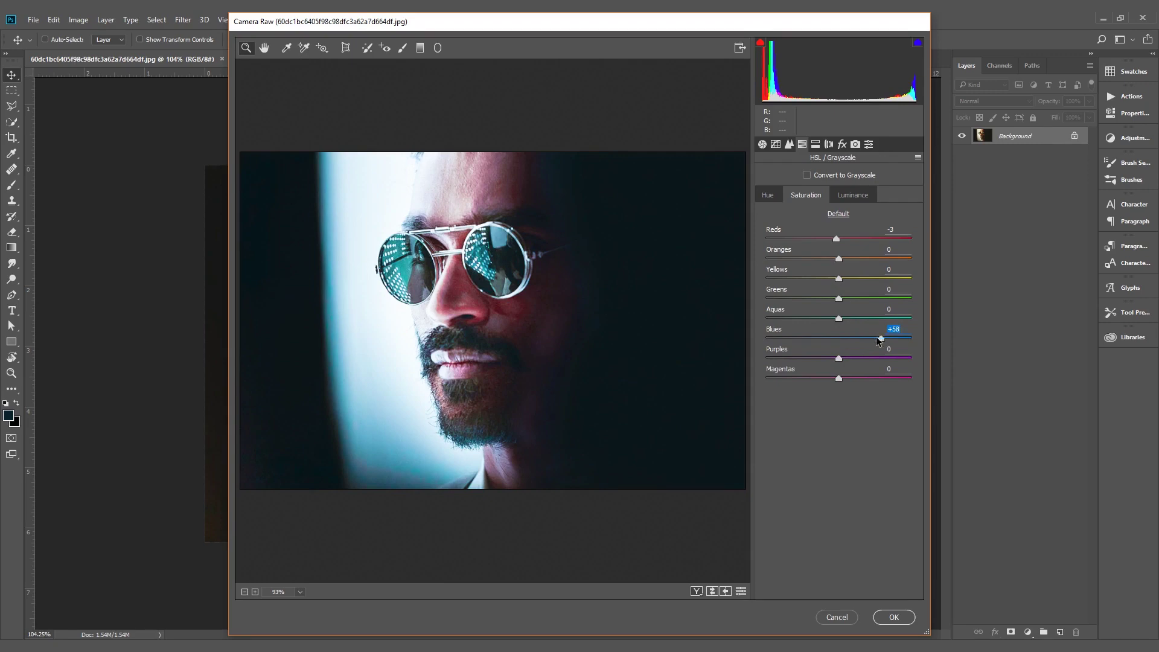
mouse_move(838, 357)
mouse_down()
mouse_move(853, 360)
mouse_move(845, 377)
mouse_up()
Step: Set HSL Luminance to Reds -6, Aquas -4, Blues -28, Purples -15, Magentas +1
click(852, 196)
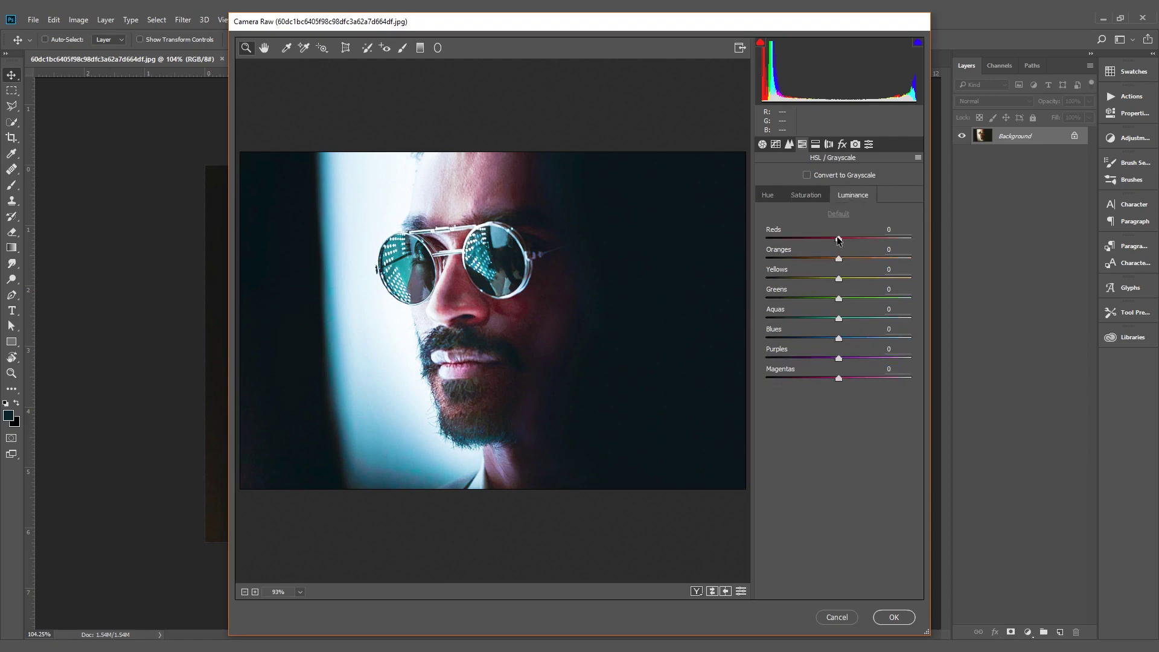
drag(838, 239, 834, 239)
drag(839, 319, 836, 320)
drag(834, 339, 825, 341)
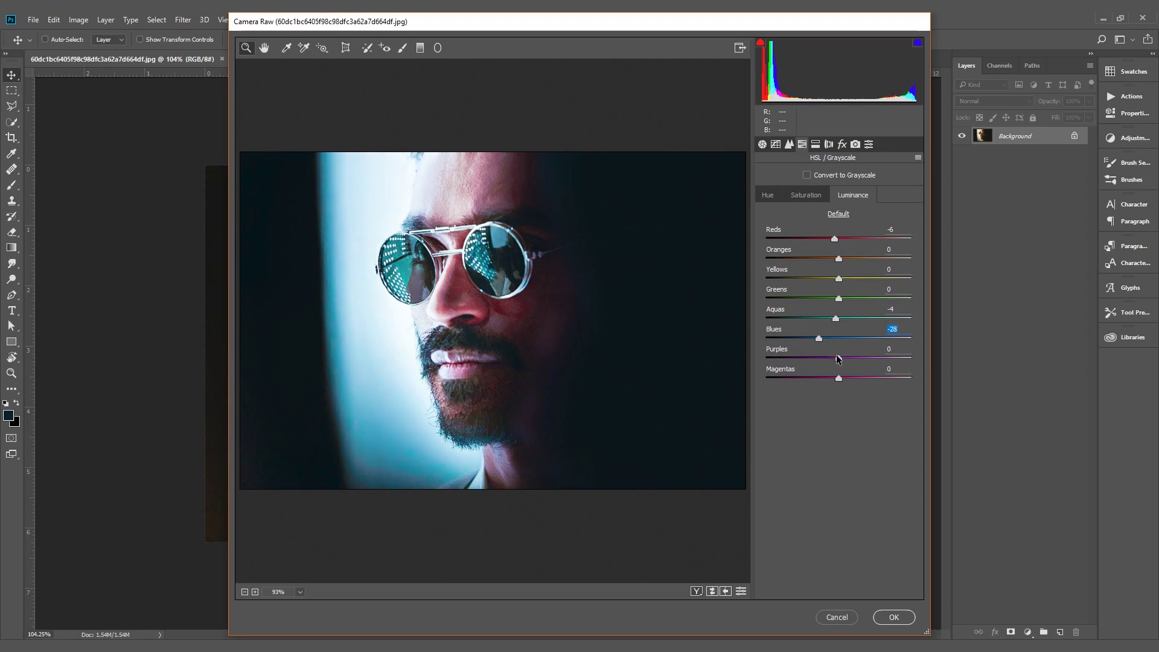
drag(838, 358, 833, 361)
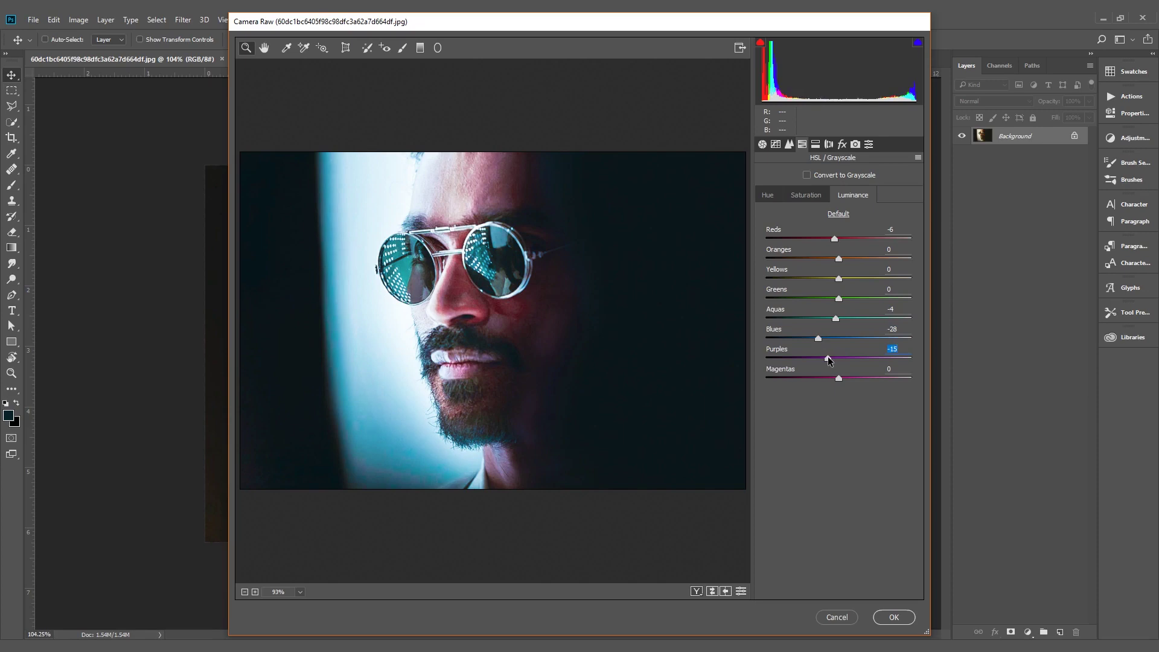
drag(841, 379, 842, 379)
Step: Set calibration Shadows Tint +4, Red Primary Hue -8/Sat +4, Blue Primary Hue -13/Sat +7
click(842, 145)
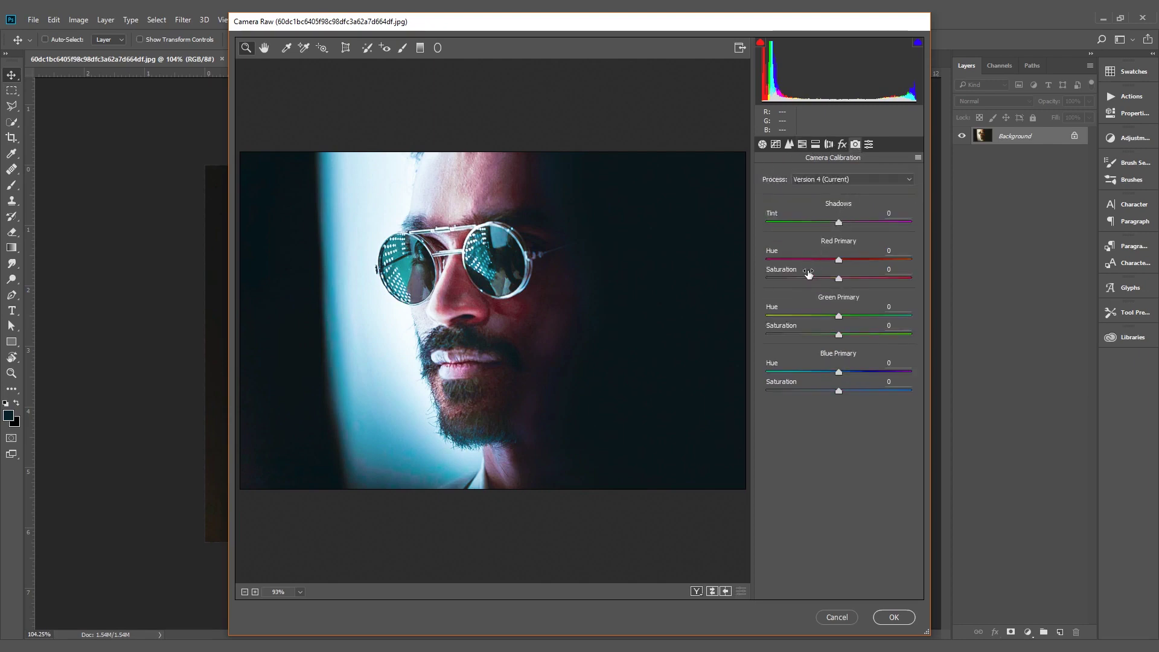
drag(839, 222, 842, 222)
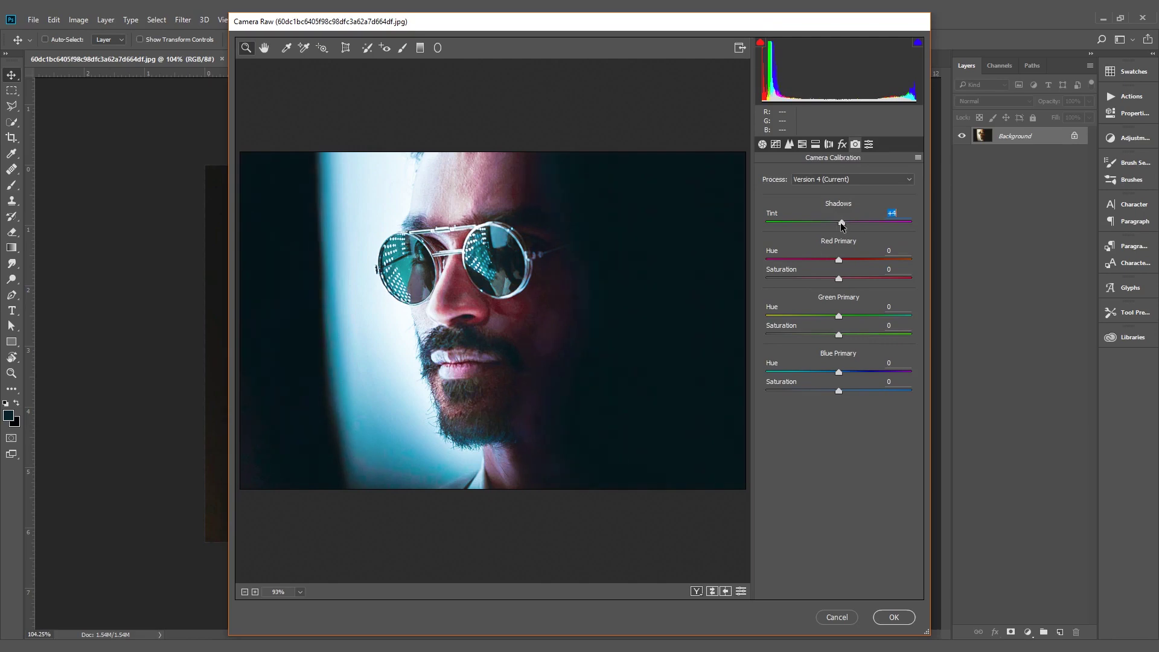
drag(838, 260, 836, 261)
drag(837, 372, 825, 372)
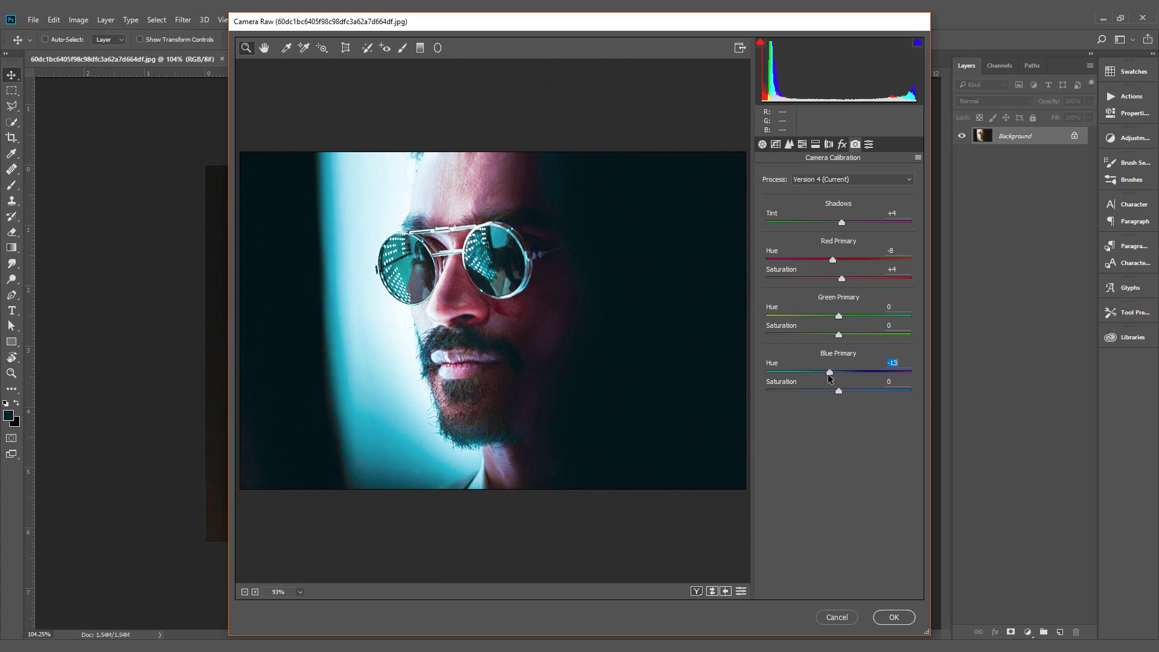
drag(838, 391, 842, 393)
Step: Apply the Camera Raw grade and place the halftone image E3068_06 enlarged over the photo
click(892, 618)
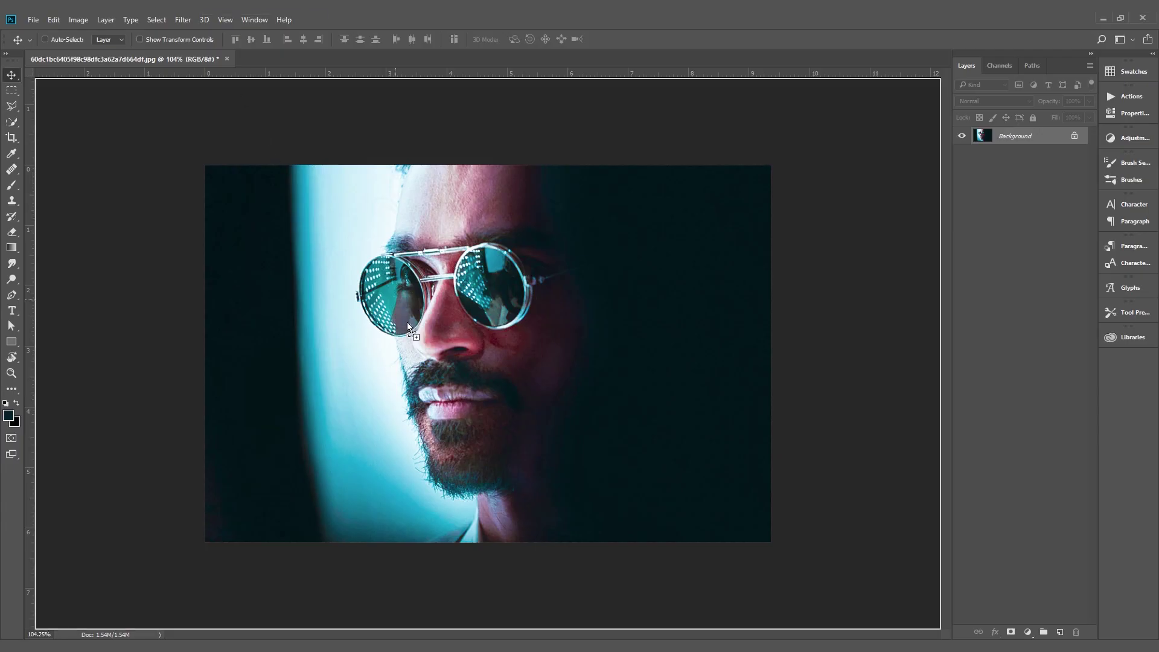
drag(431, 379, 431, 379)
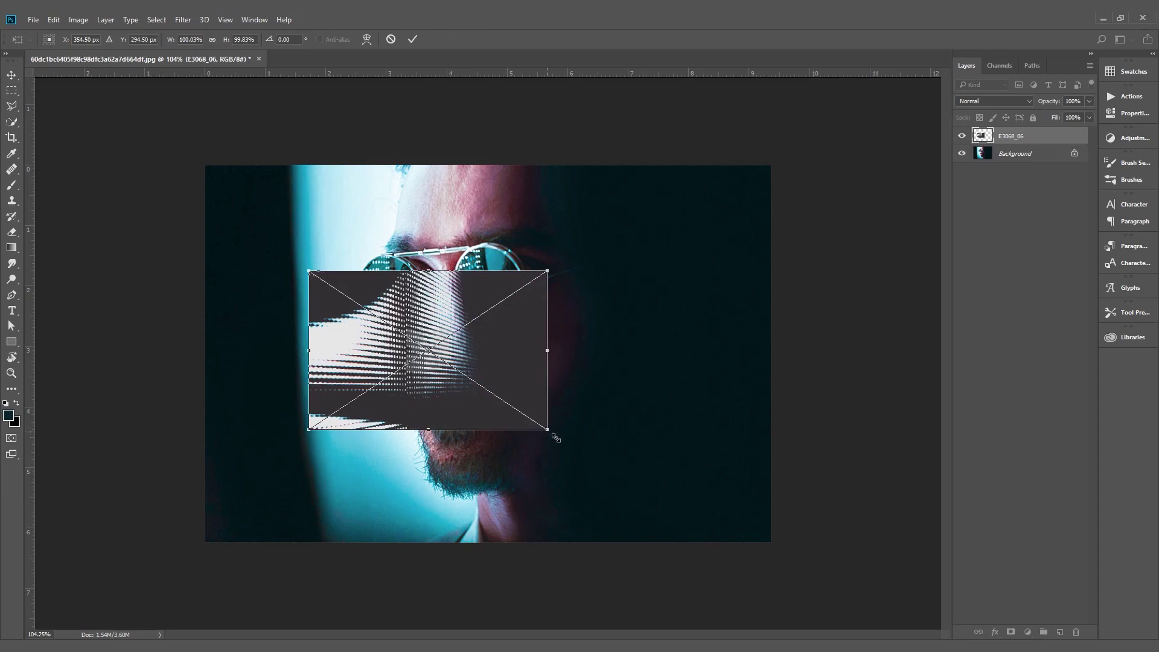
drag(555, 437, 683, 527)
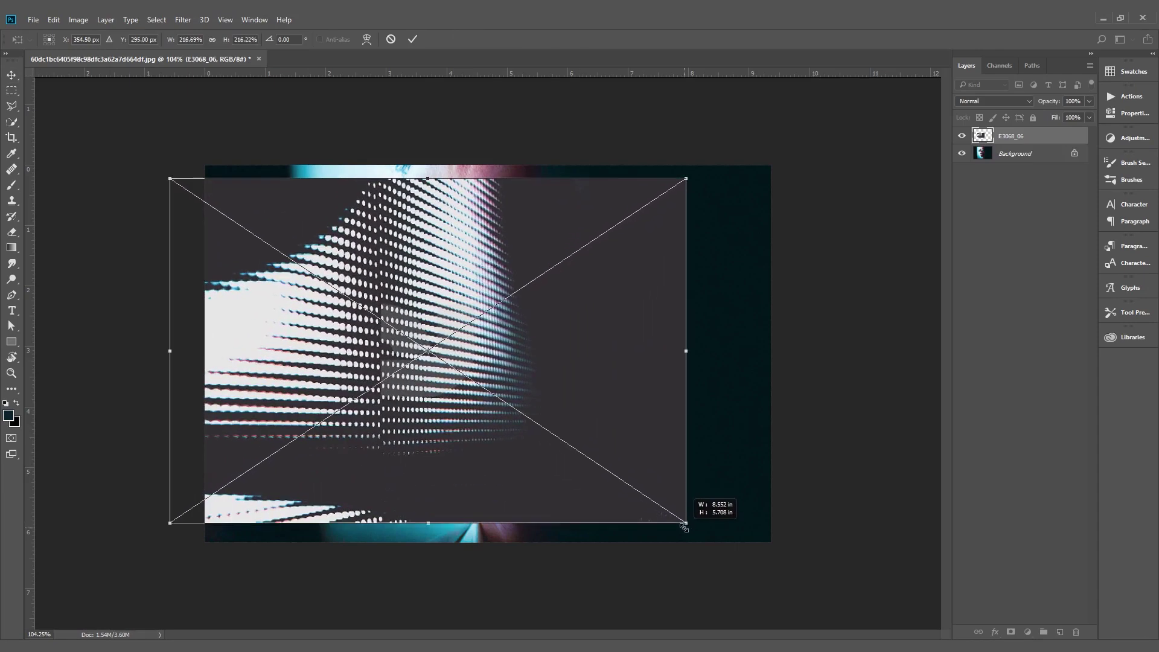
drag(561, 450, 590, 453)
key(Return)
Step: Set the halftone layer to Lighten blend mode and shift it down and right
click(979, 102)
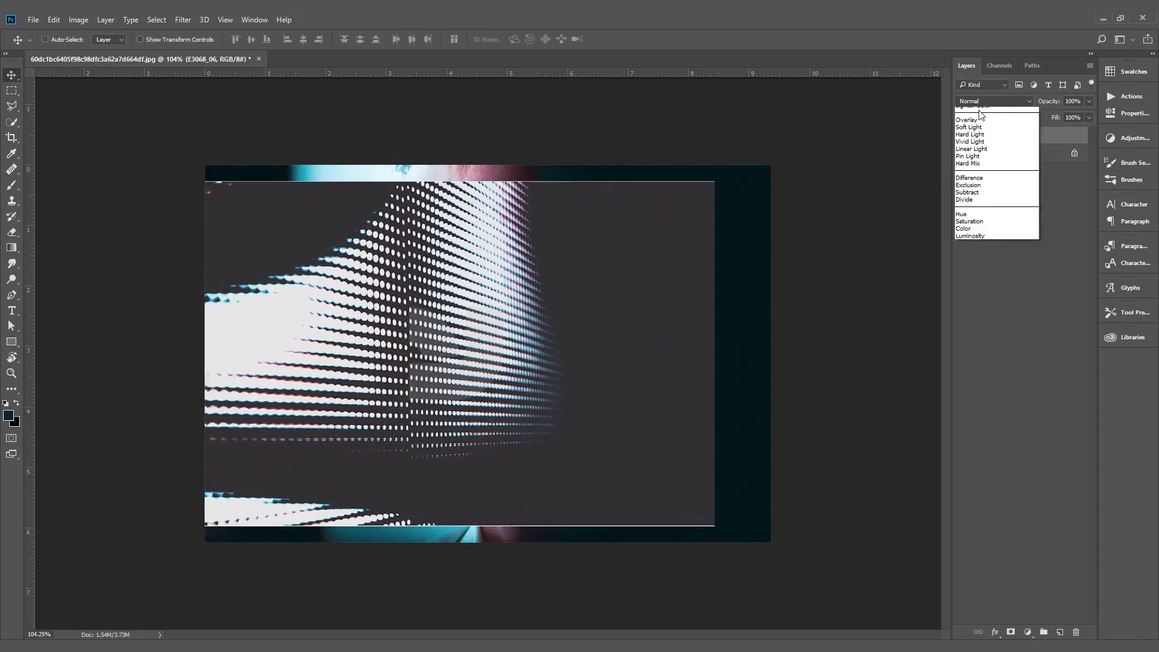
click(970, 179)
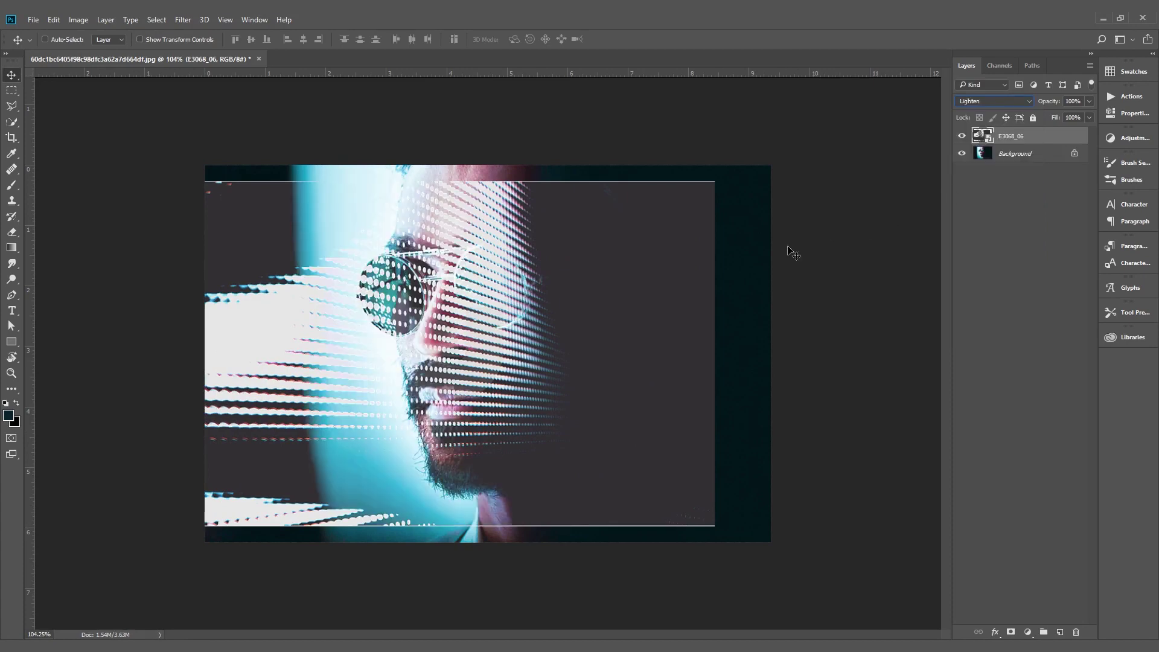
drag(457, 374, 483, 400)
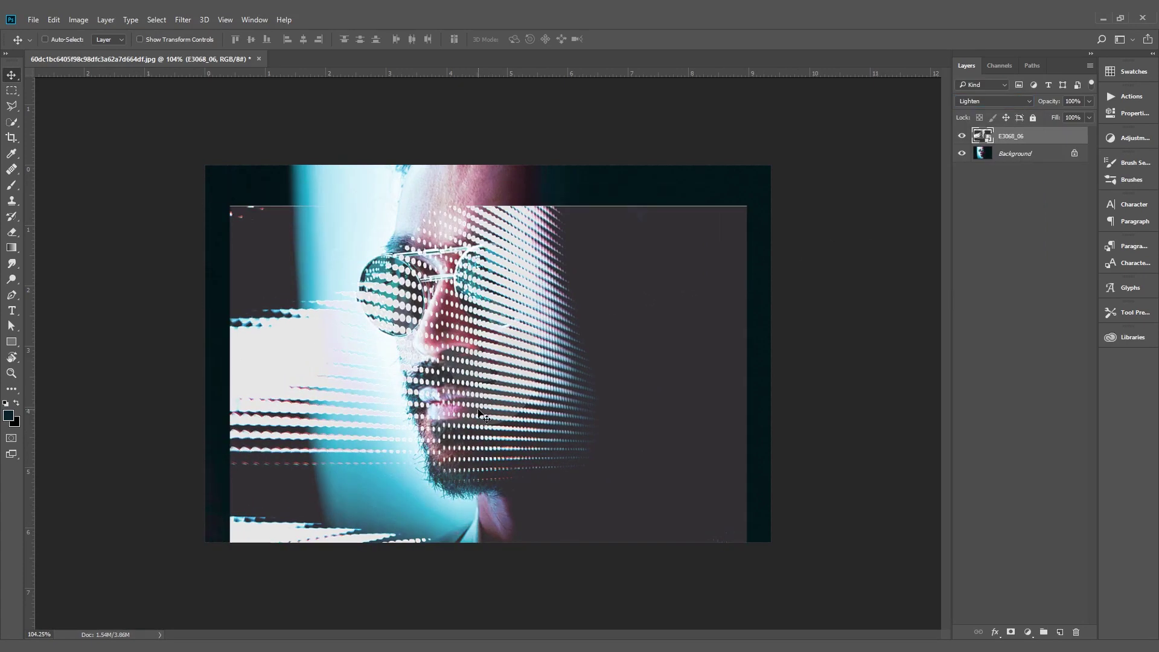
Step: Rotate the halftone layer to about -7.7° and scale it up to cover the portrait
key(ctrl+t)
drag(786, 396, 785, 329)
drag(599, 448, 595, 435)
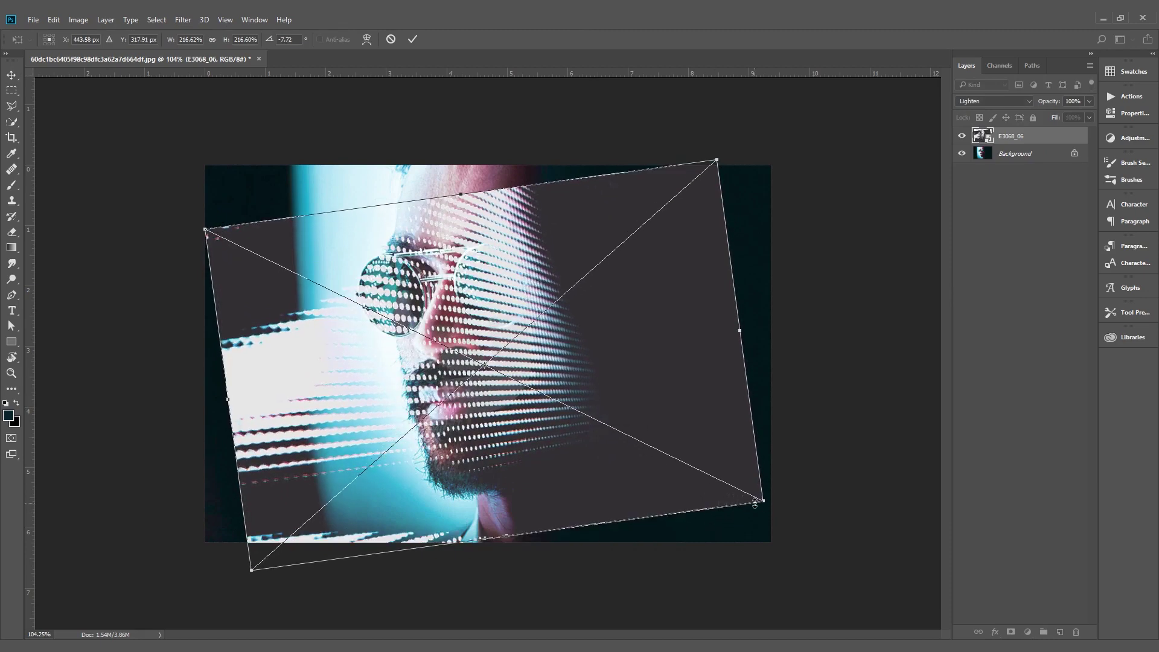
drag(755, 502, 786, 512)
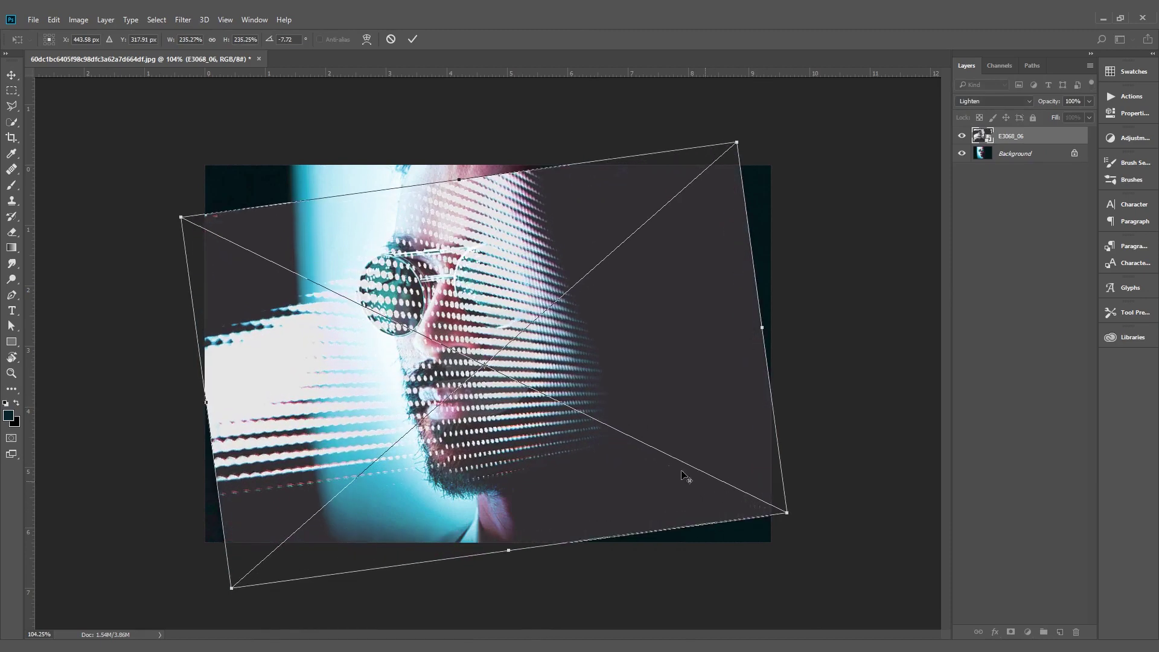
drag(686, 477, 679, 445)
key(Return)
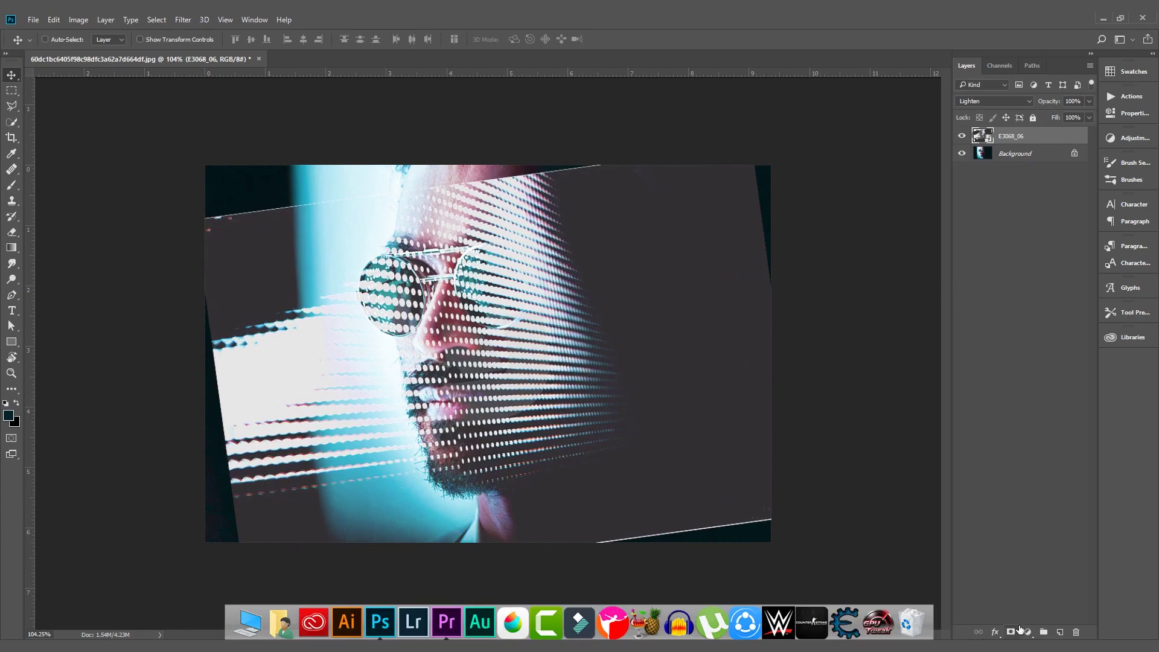
Step: Add a layer mask to the halftone layer and choose a smaller Soft Round Pressure Size brush
click(1011, 631)
key(b)
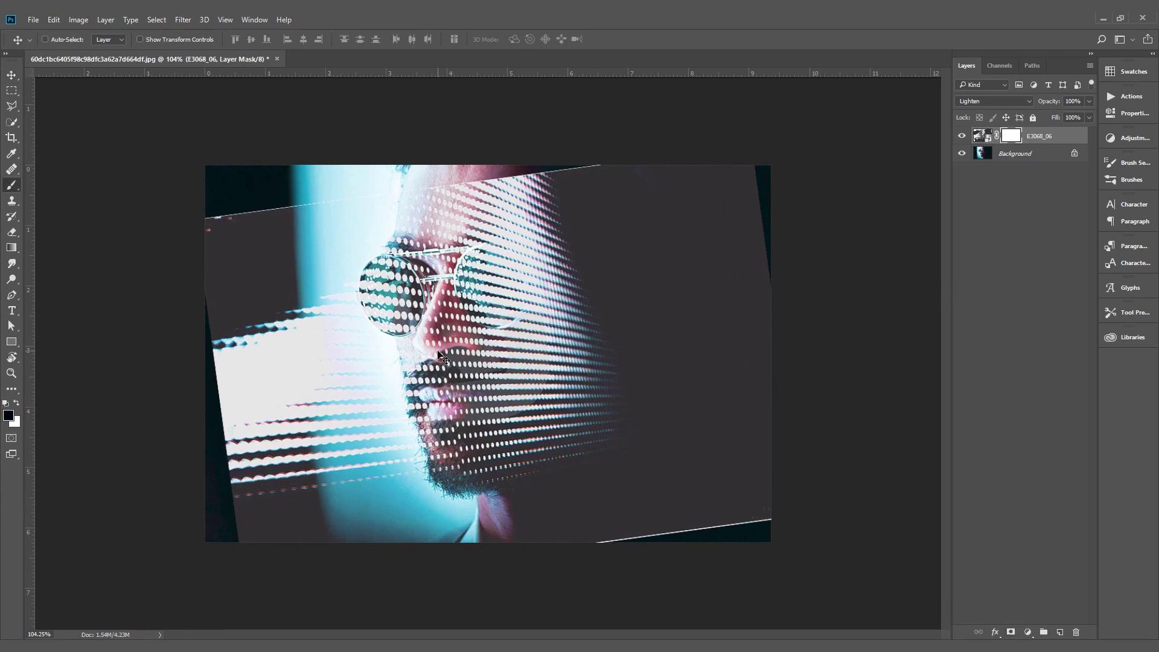
right_click(500, 328)
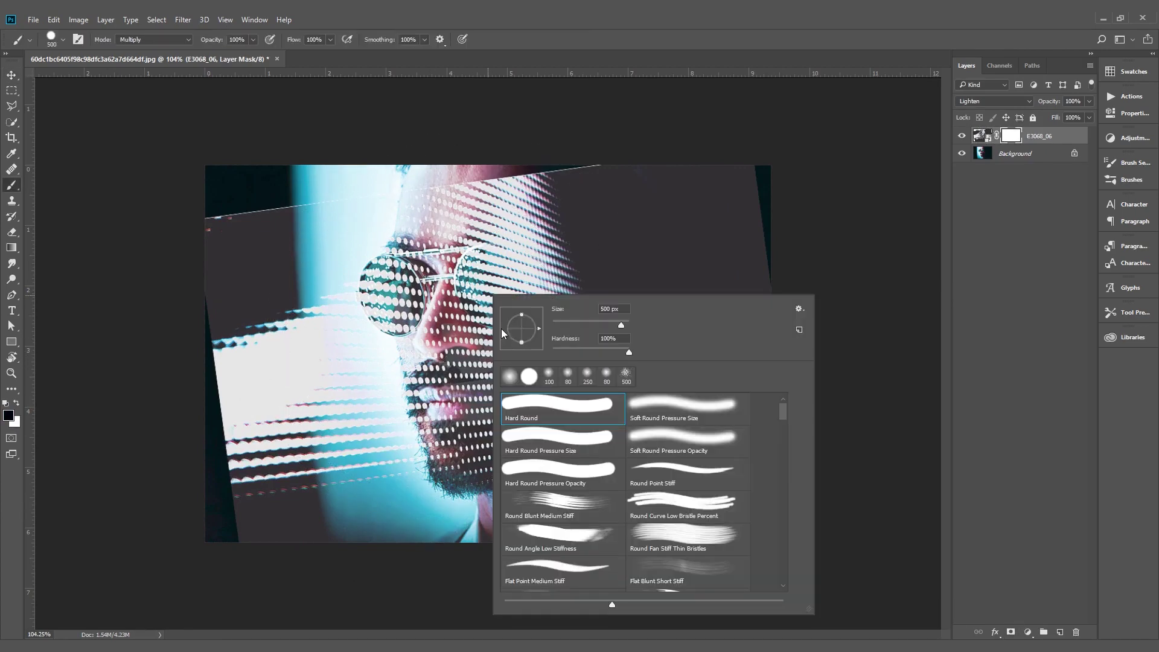
double_click(644, 413)
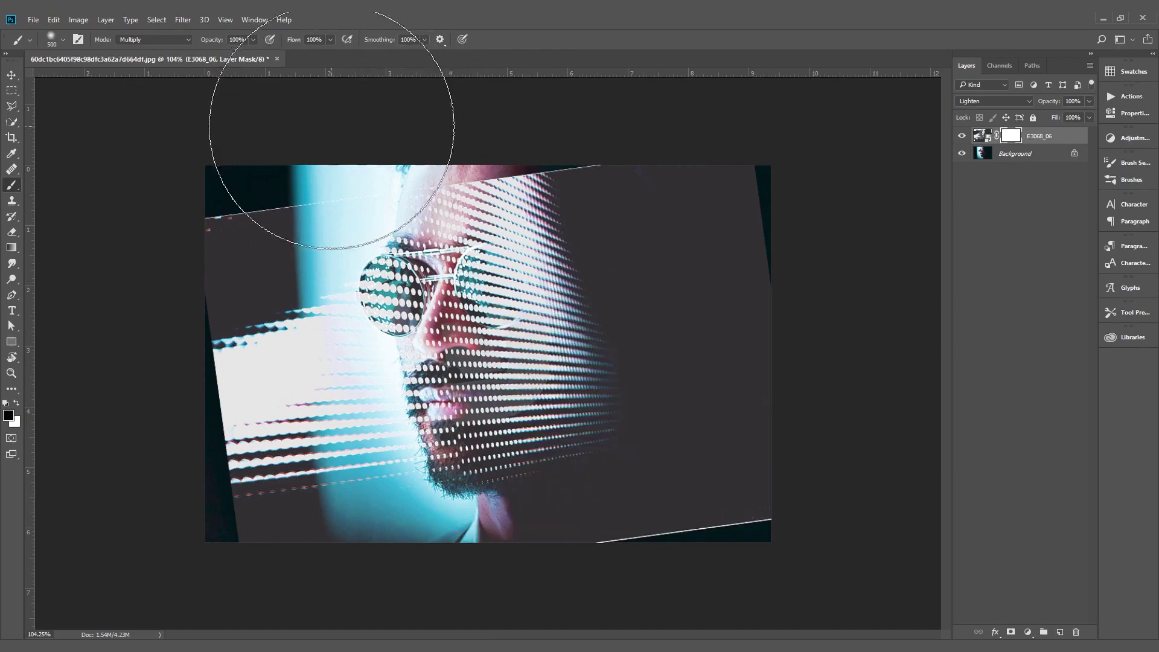
right_click(367, 222)
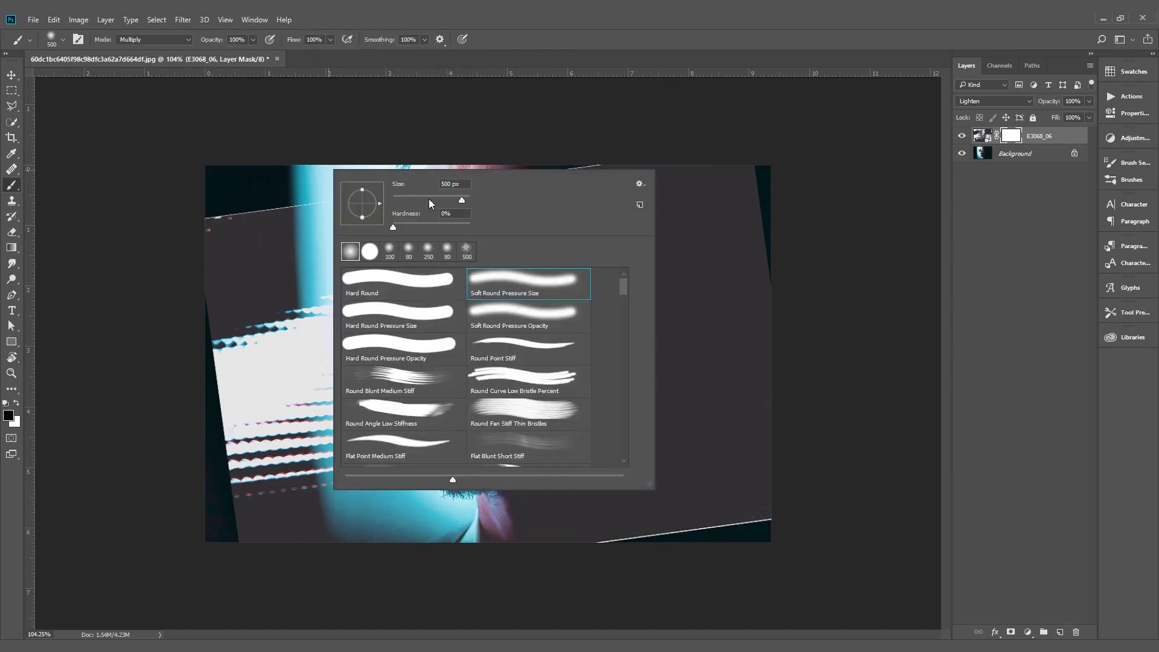
drag(433, 200, 431, 200)
click(258, 196)
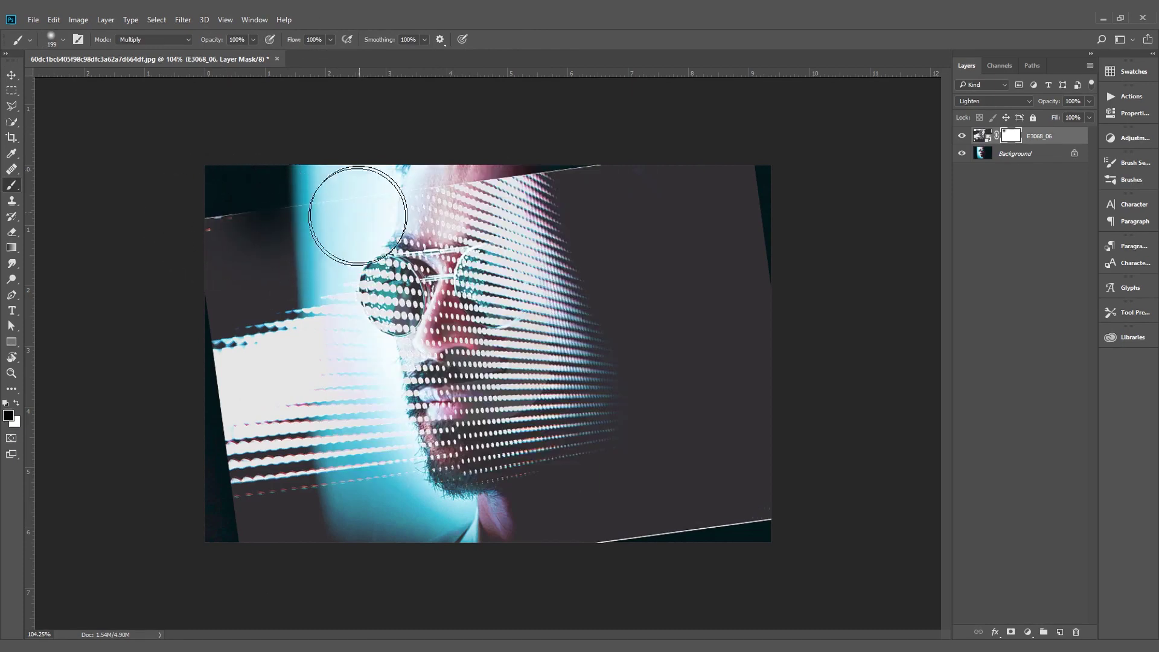
Step: Paint out the dots over the head and left lens, then nudge the halftone layer down-right
mouse_move(572, 218)
mouse_down()
mouse_move(641, 375)
mouse_move(755, 534)
mouse_move(427, 181)
mouse_move(324, 143)
mouse_move(194, 225)
mouse_move(253, 538)
mouse_move(228, 466)
mouse_move(401, 551)
mouse_move(255, 462)
mouse_move(259, 220)
mouse_up()
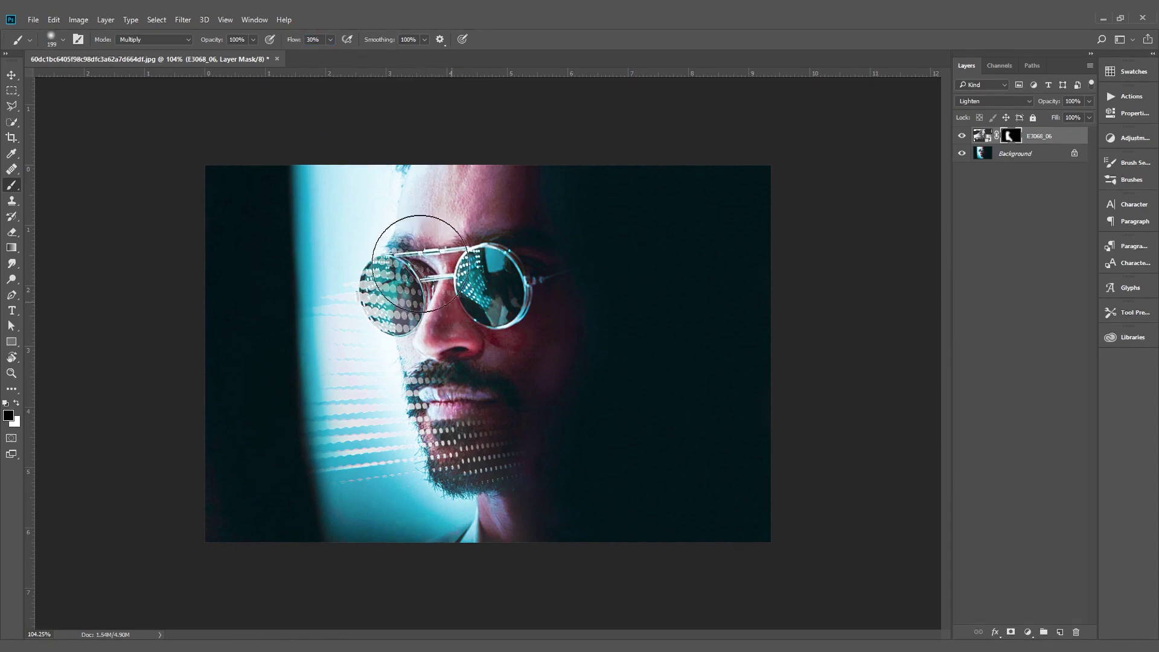
mouse_move(411, 265)
mouse_down()
mouse_move(382, 266)
mouse_move(416, 308)
mouse_move(475, 465)
mouse_move(491, 461)
mouse_move(466, 408)
mouse_move(468, 473)
mouse_move(470, 366)
mouse_move(462, 443)
mouse_move(459, 427)
mouse_up()
key(bracketleft)
key(bracketleft)
key(v)
mouse_move(391, 438)
mouse_down()
mouse_move(404, 479)
mouse_move(398, 463)
mouse_up()
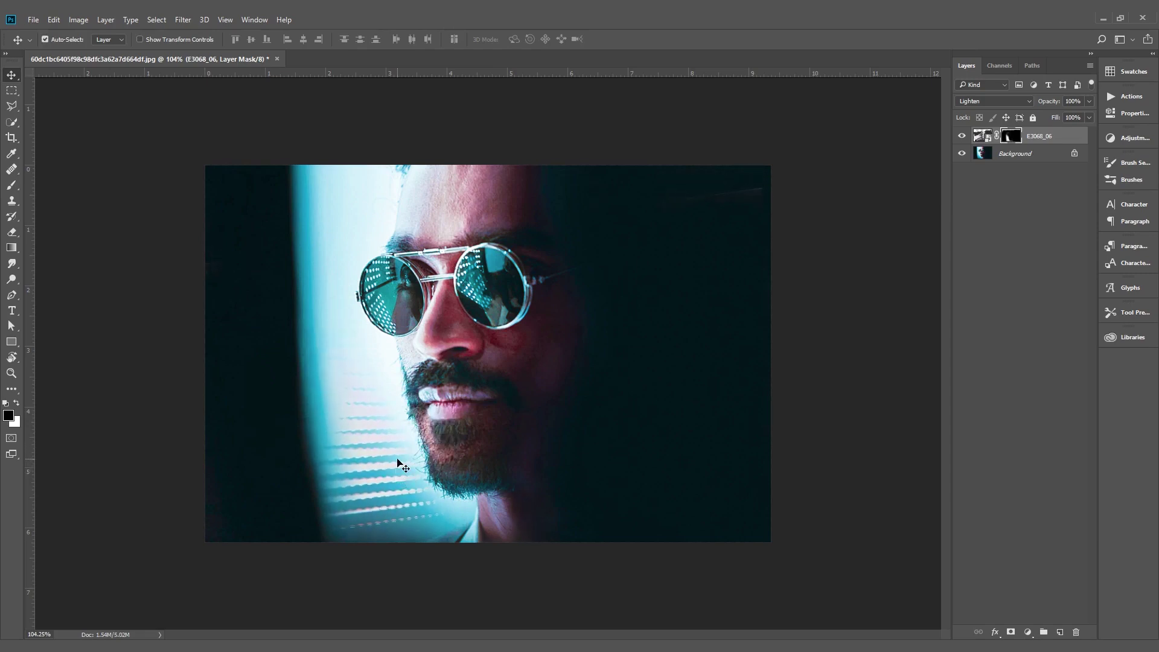
Step: Rotate the halftone layer about 13.6° counterclockwise, nudge it slightly into place, then view at 100%
key(ctrl+t)
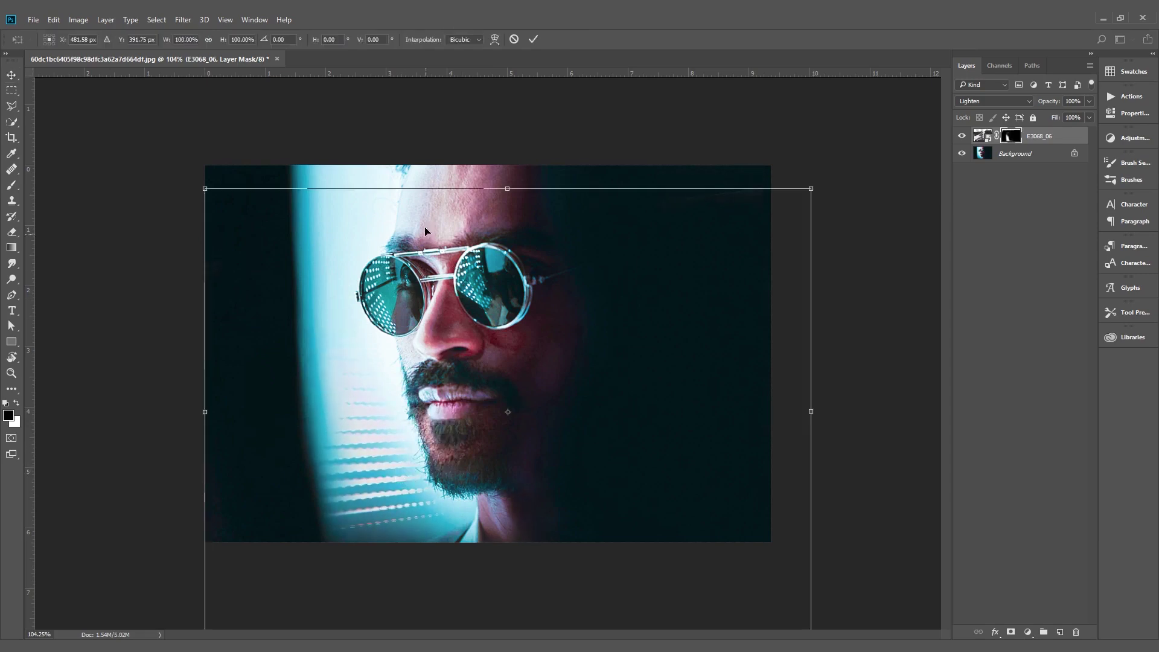
drag(417, 175, 365, 193)
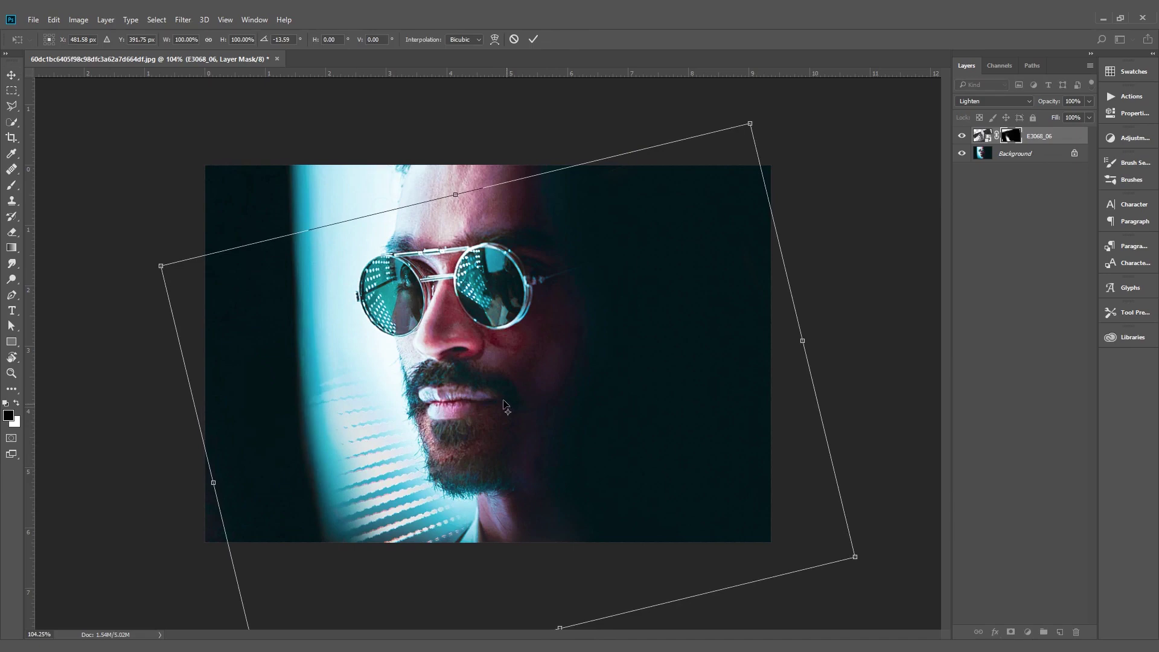
drag(506, 406, 502, 397)
key(Return)
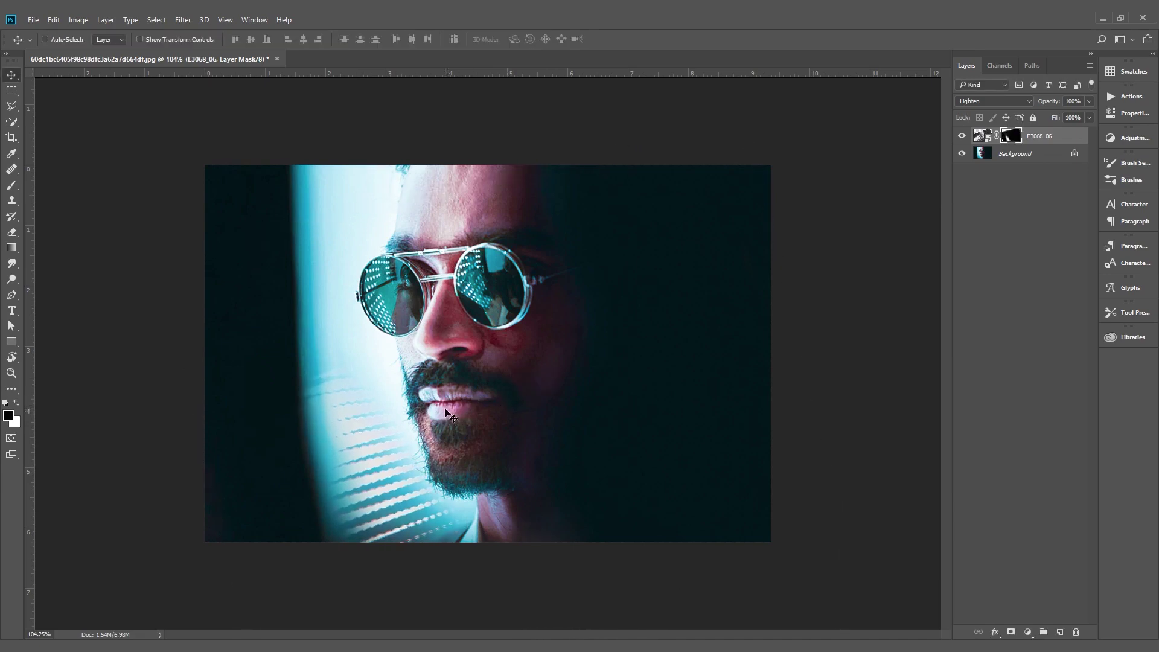
key(b)
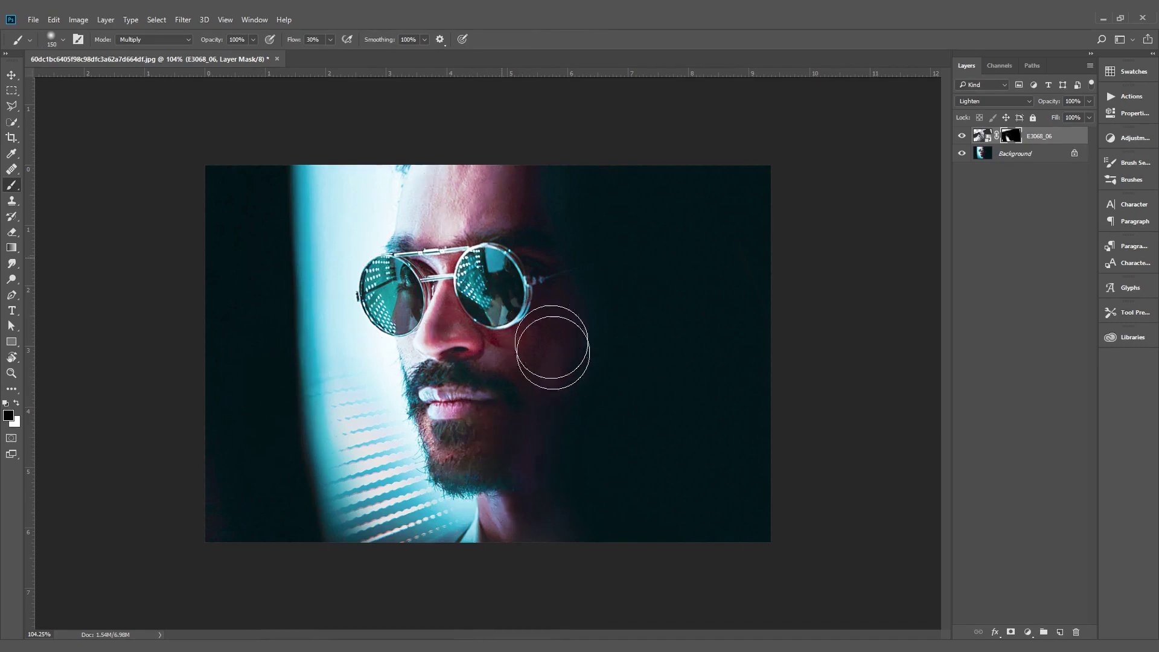
key(v)
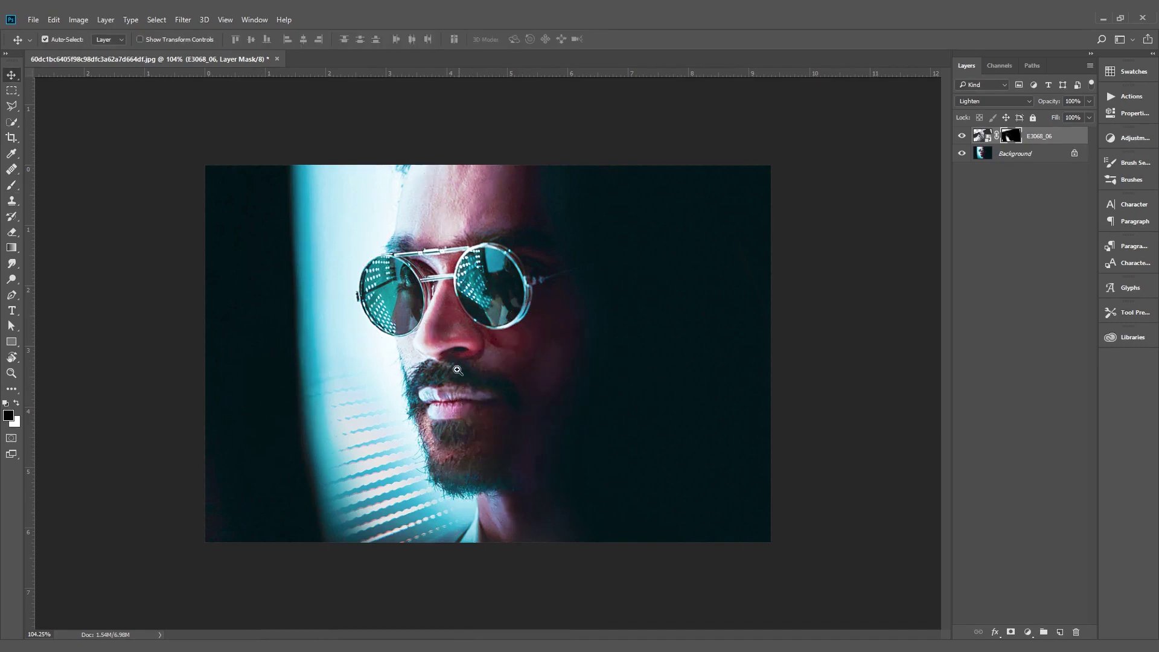
key(ctrl+1)
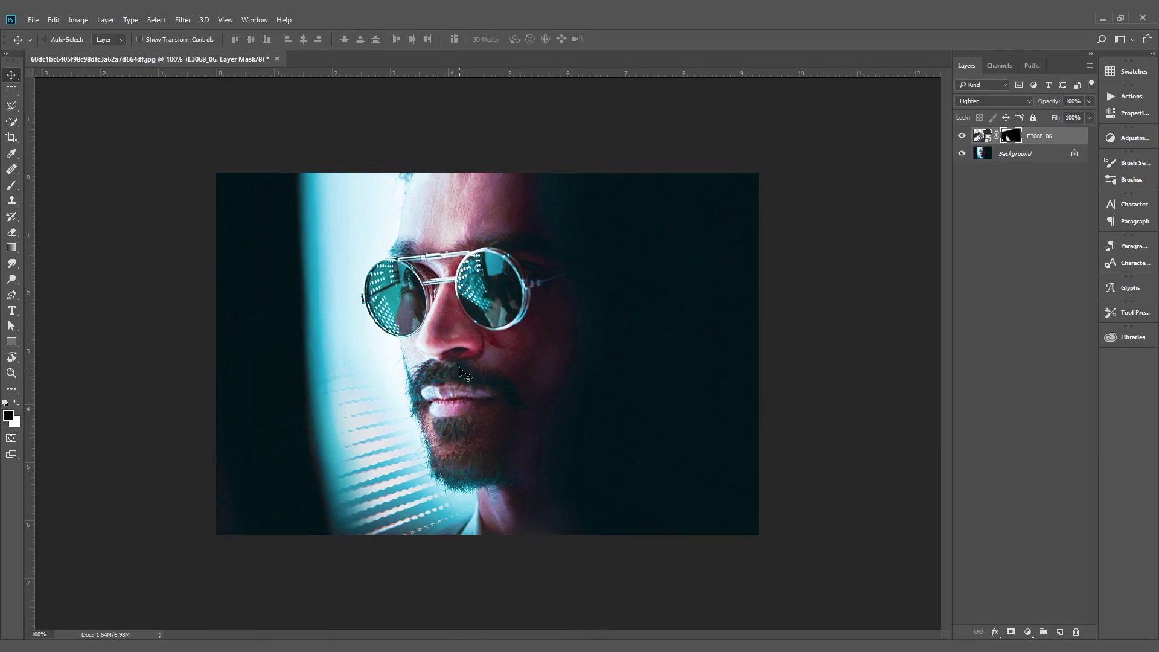